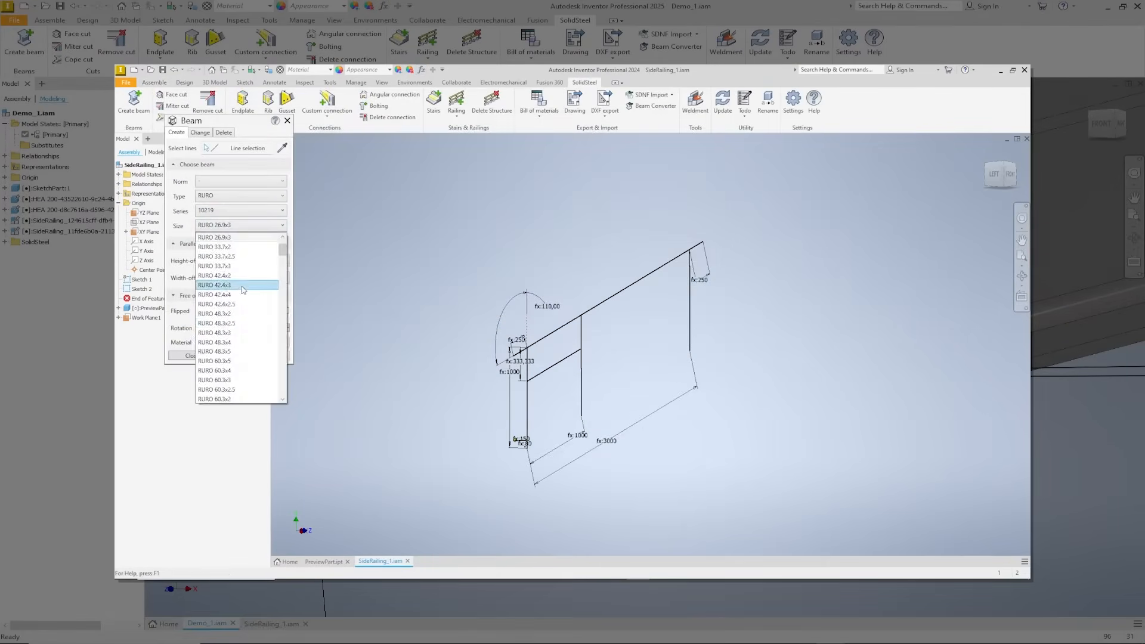
# Set the beam size for the side railing's tubes to RURO 42,4x3.
pyautogui.click(241, 286)
pyautogui.click(285, 356)
pyautogui.click(242, 264)
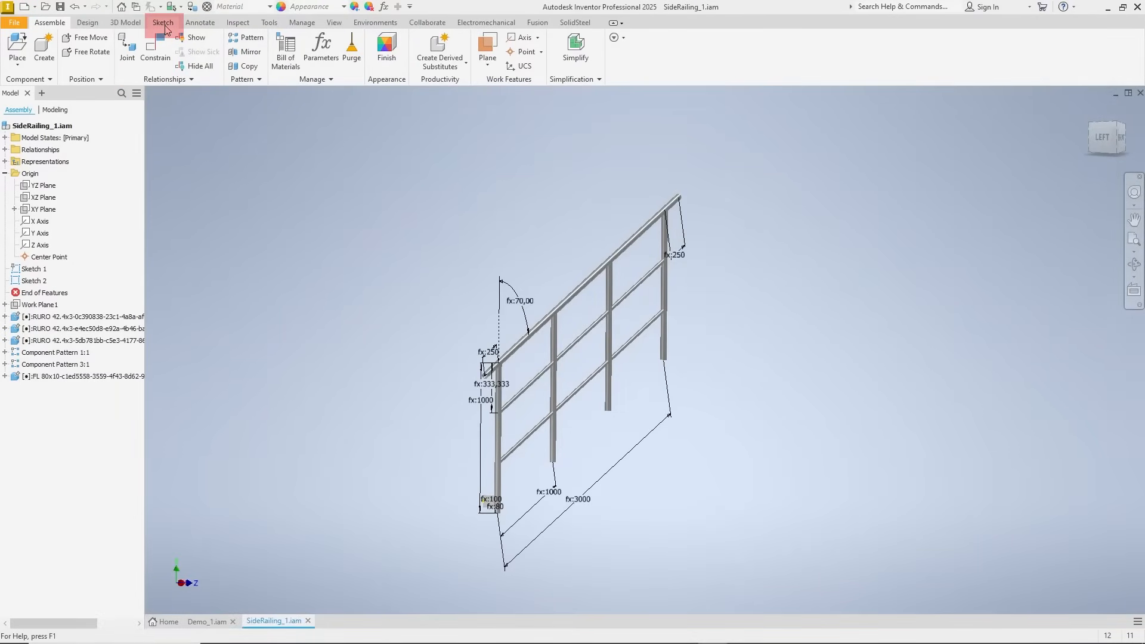
# Examine the model parameters and equations that drive the side railing assembly.
pyautogui.click(309, 47)
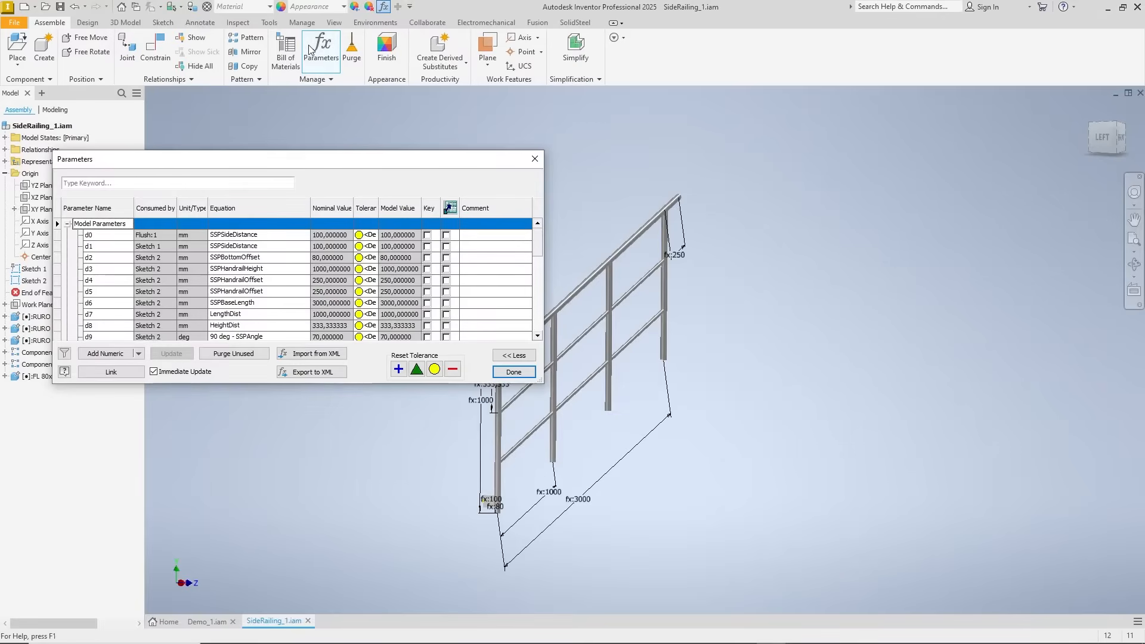
pyautogui.moveTo(540, 242)
pyautogui.mouseDown()
pyautogui.moveTo(547, 330)
pyautogui.moveTo(540, 241)
pyautogui.mouseUp()
pyautogui.click(515, 372)
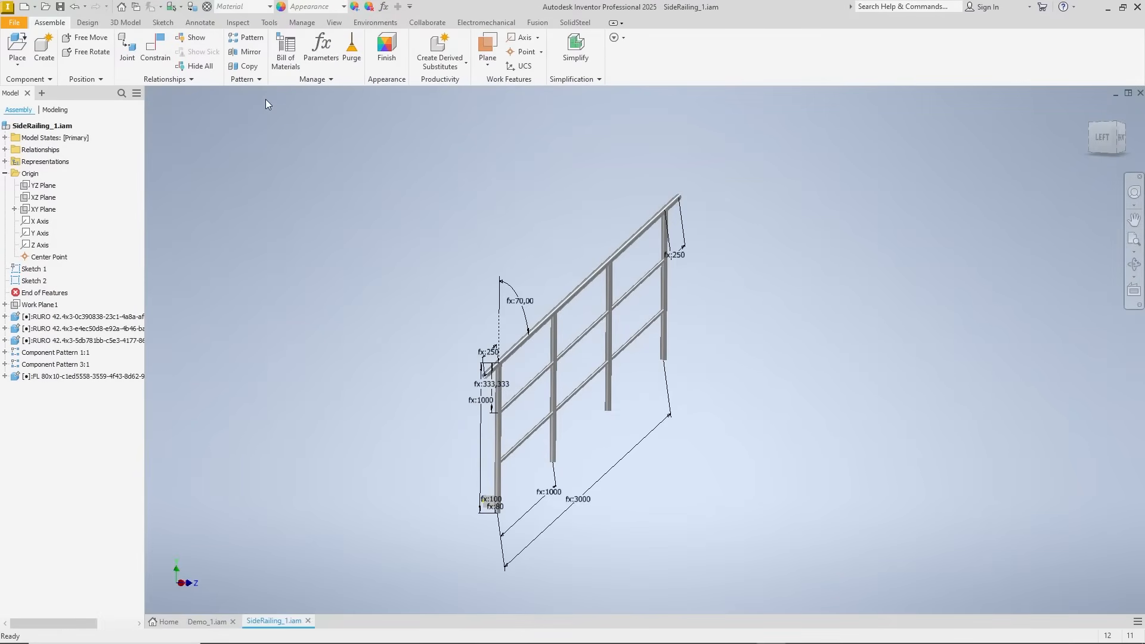
# Start a 2D sketch on the XY plane and draw a horizontal line about 475 mm long across the first post's lower end.
pyautogui.click(163, 23)
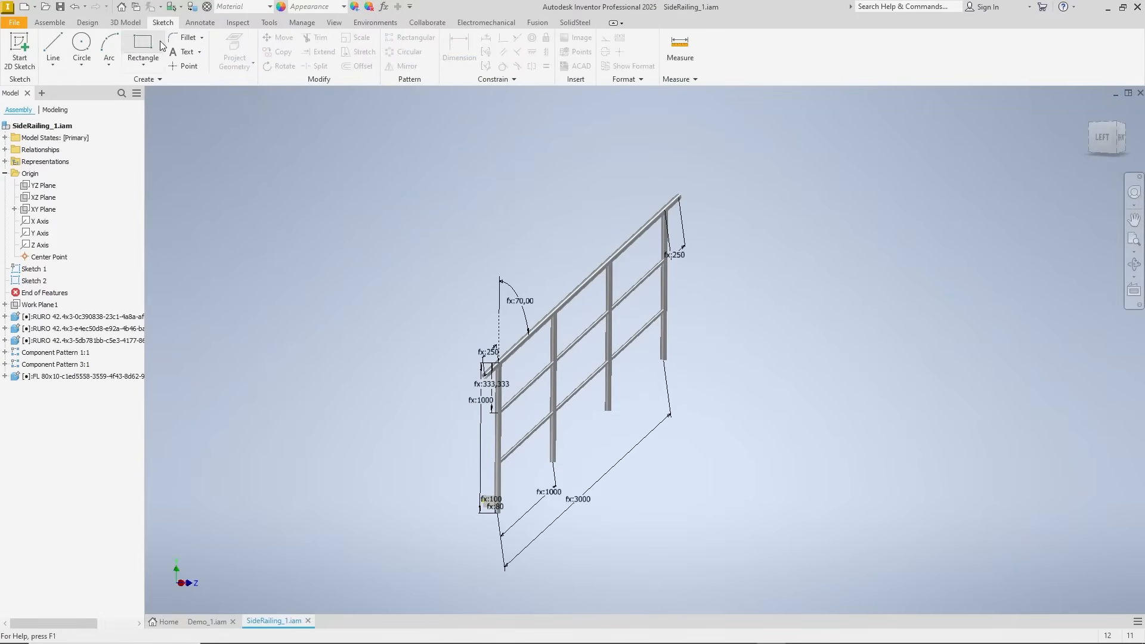
pyautogui.click(19, 50)
pyautogui.click(90, 216)
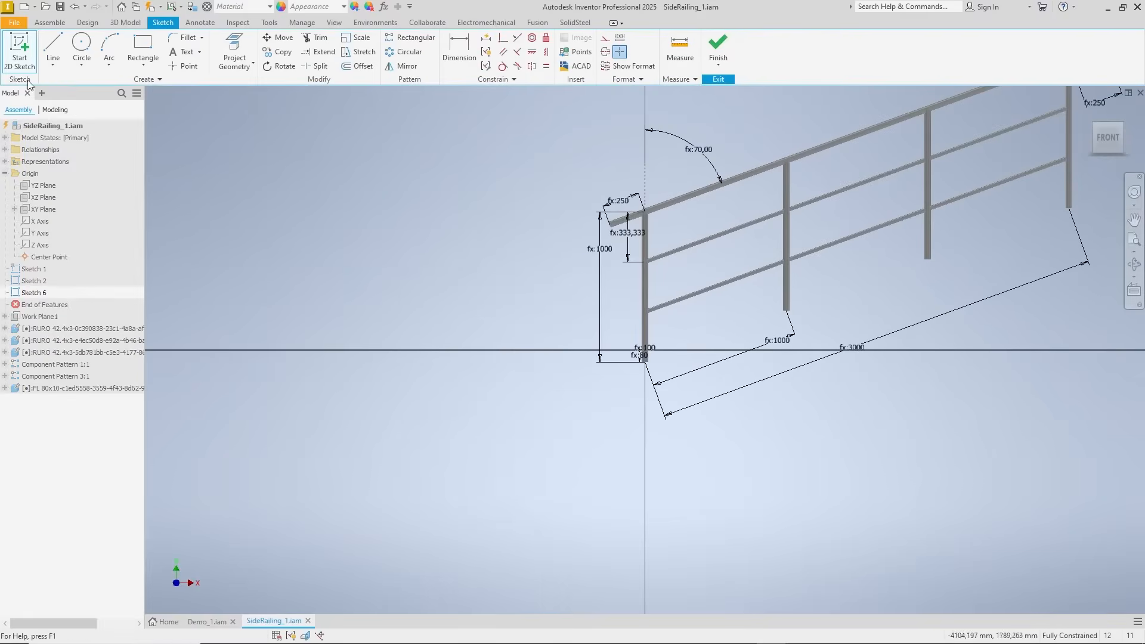
pyautogui.click(53, 51)
pyautogui.click(608, 331)
pyautogui.scroll(3, 660, 315)
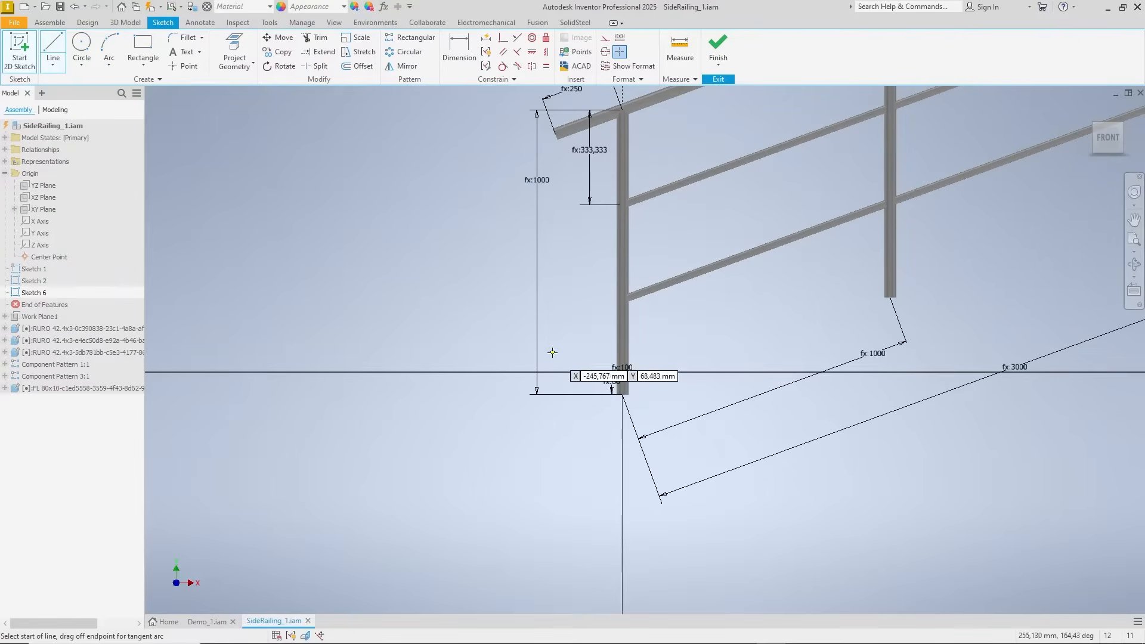
pyautogui.click(702, 344)
pyautogui.press('Escape')
# Dimension the horizontal sketch line's length to 100 mm.
pyautogui.click(464, 44)
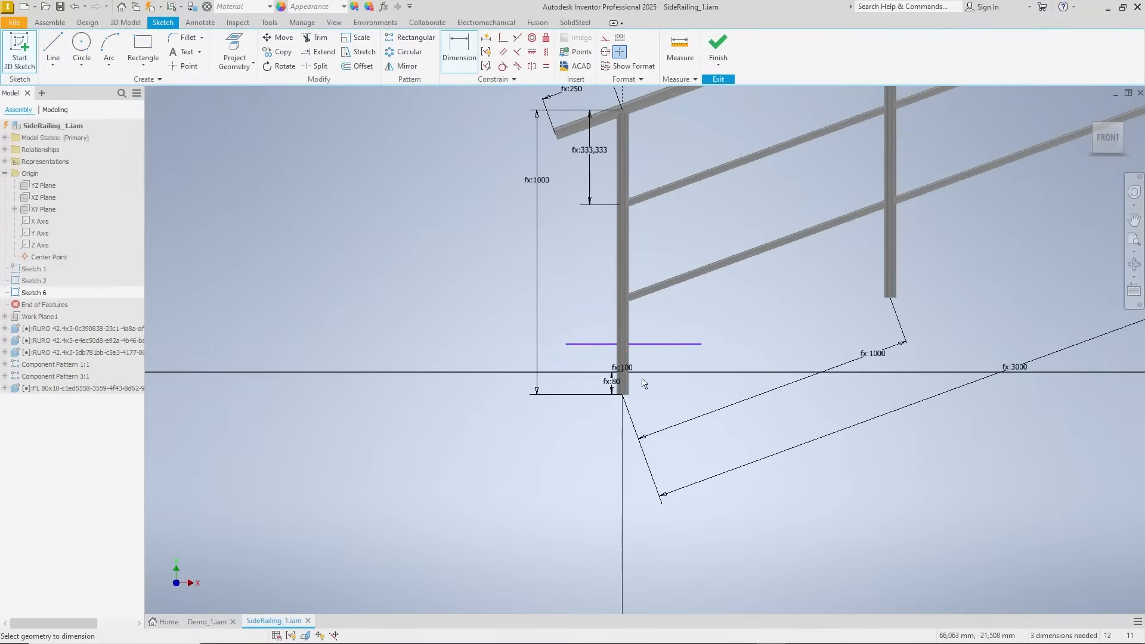
pyautogui.click(580, 345)
pyautogui.click(587, 322)
pyautogui.write('10')
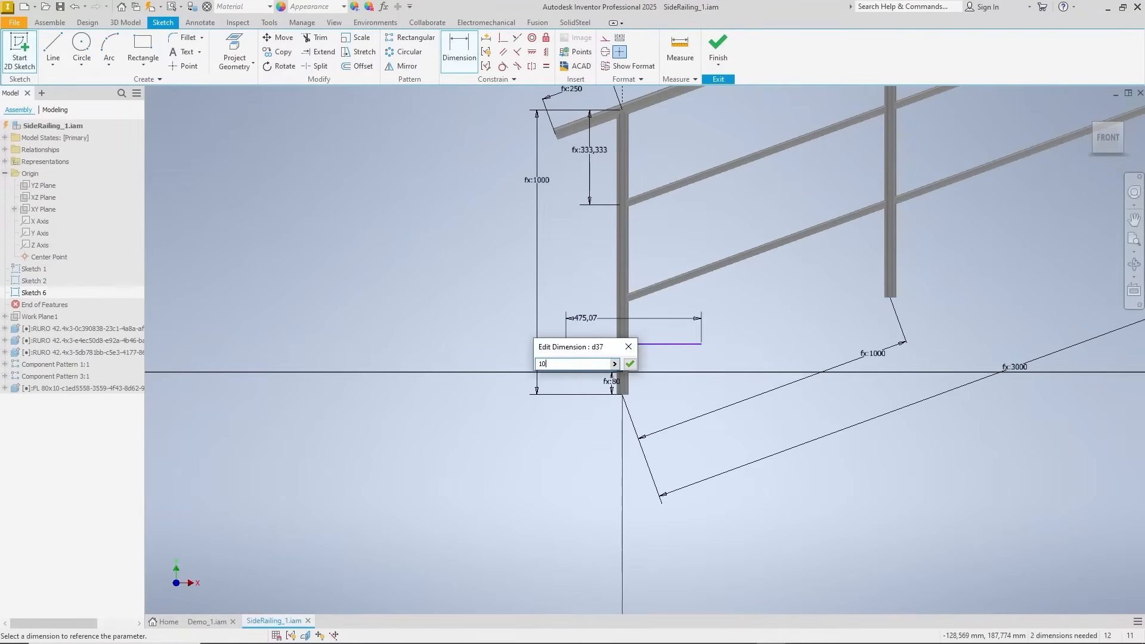
pyautogui.write('0')
pyautogui.press('Return')
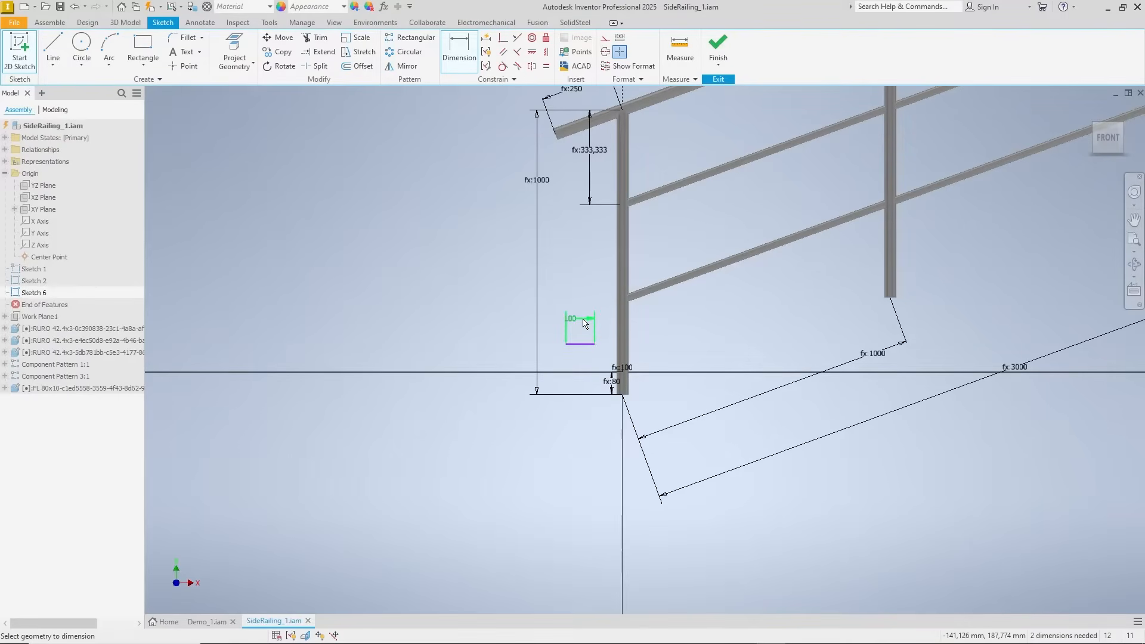
# Make the line's midpoint coincident with the origin center point at the post's side plate and finish the sketch.
pyautogui.click(503, 38)
pyautogui.keyDown('shift'); pyautogui.moveTo(587, 348); pyautogui.dragTo(969, 558, button='middle'); pyautogui.keyUp('shift')
pyautogui.scroll(5, 653, 522)
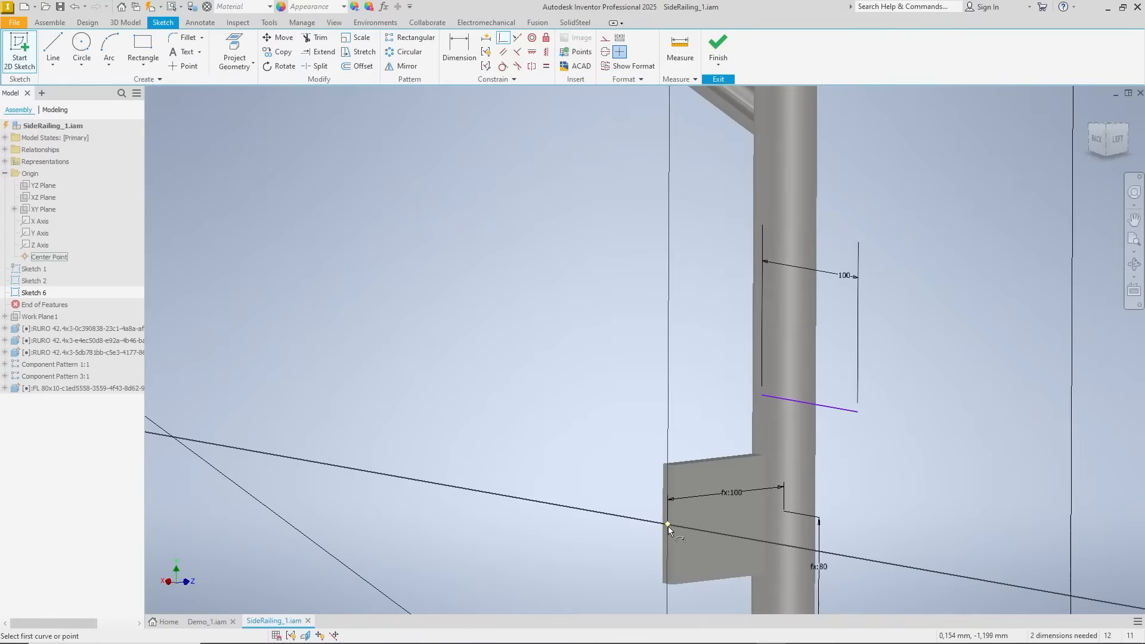
pyautogui.click(668, 526)
pyautogui.click(810, 403)
pyautogui.scroll(-3, 570, 377)
pyautogui.keyDown('shift'); pyautogui.moveTo(570, 377); pyautogui.dragTo(489, 384, button='middle'); pyautogui.keyUp('shift')
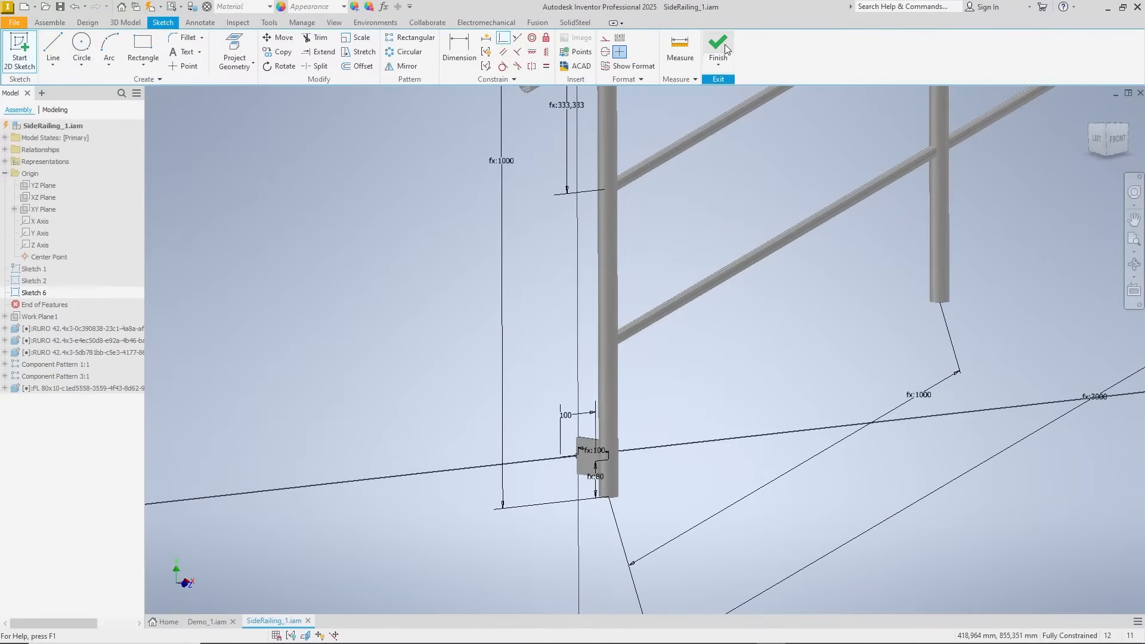
pyautogui.click(718, 48)
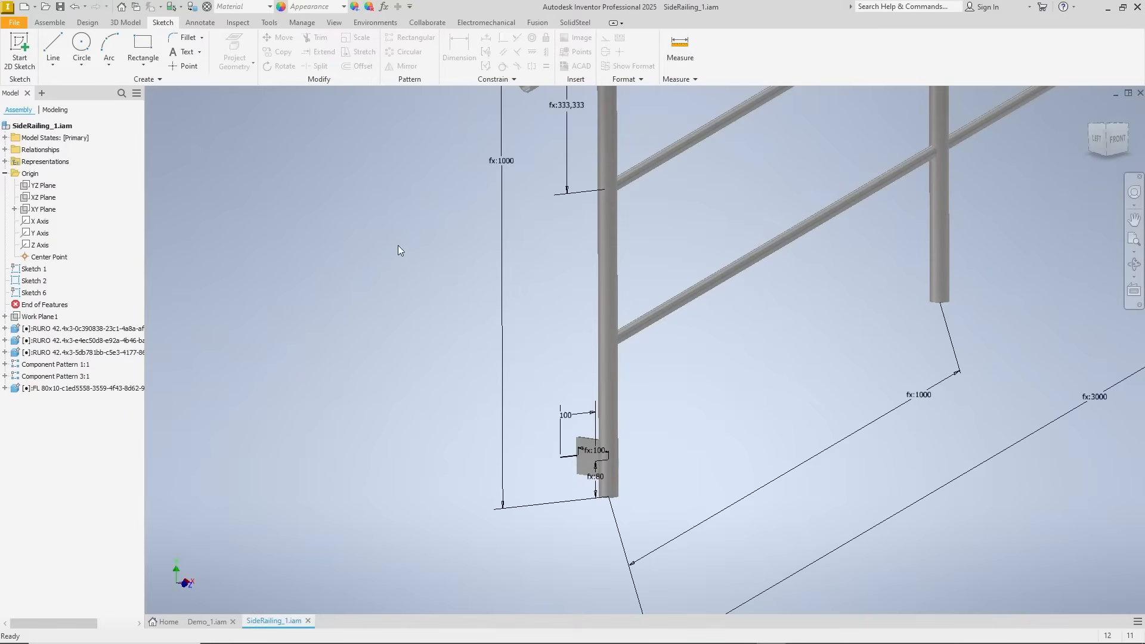
# Add a numeric user parameter named SSPConnectionsLength with a value of 100 mm to the assembly parameters.
pyautogui.click(50, 22)
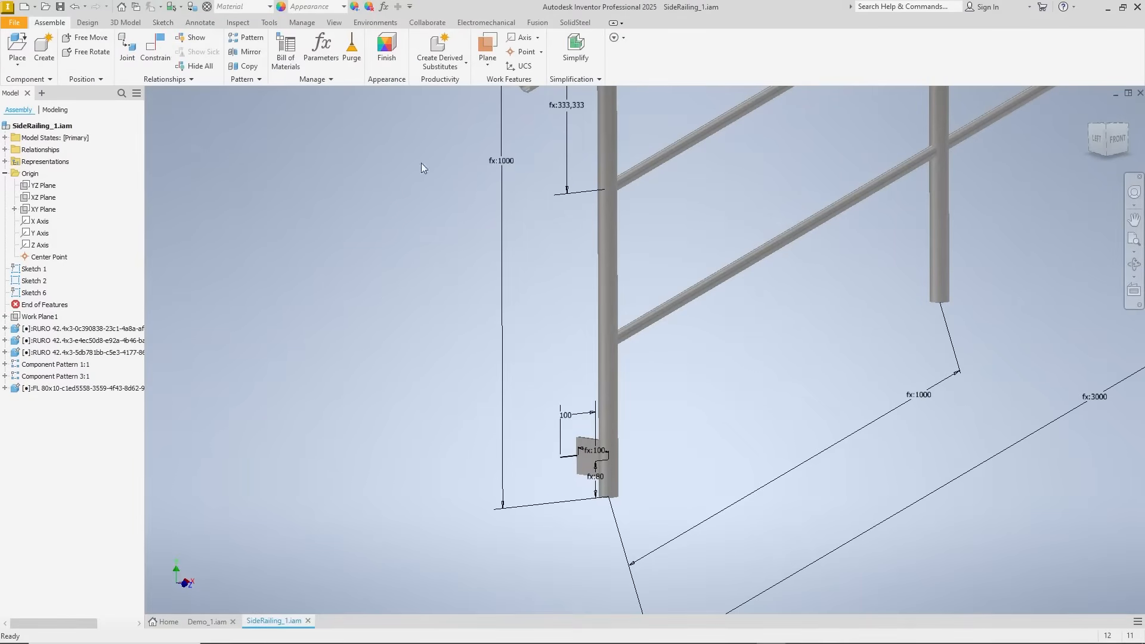
pyautogui.click(320, 48)
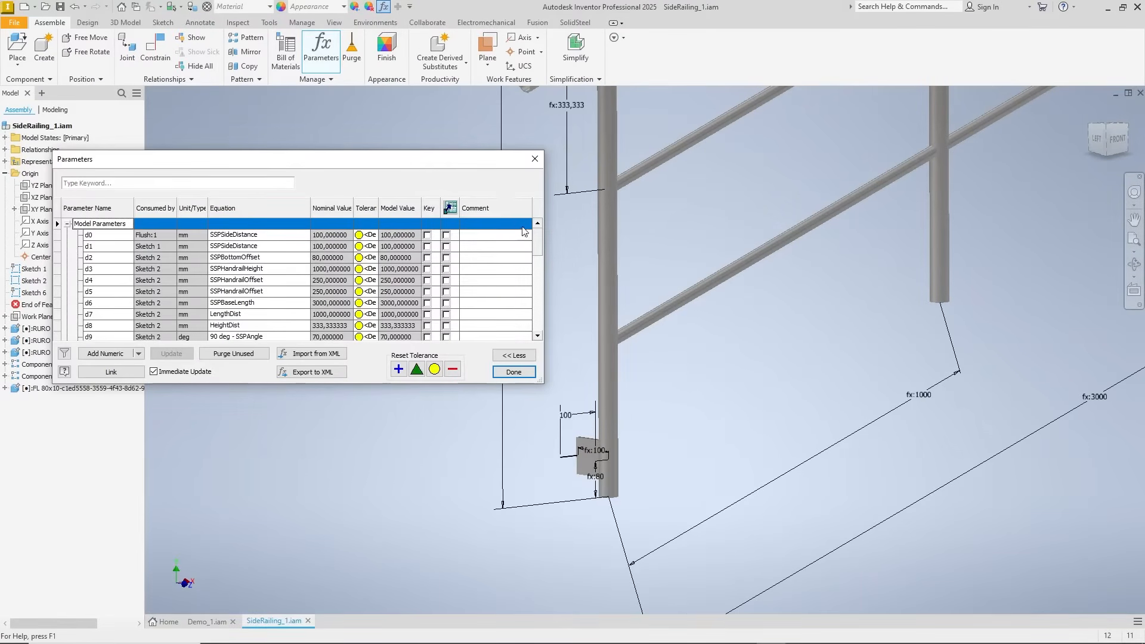
pyautogui.scroll(-10, 426, 276)
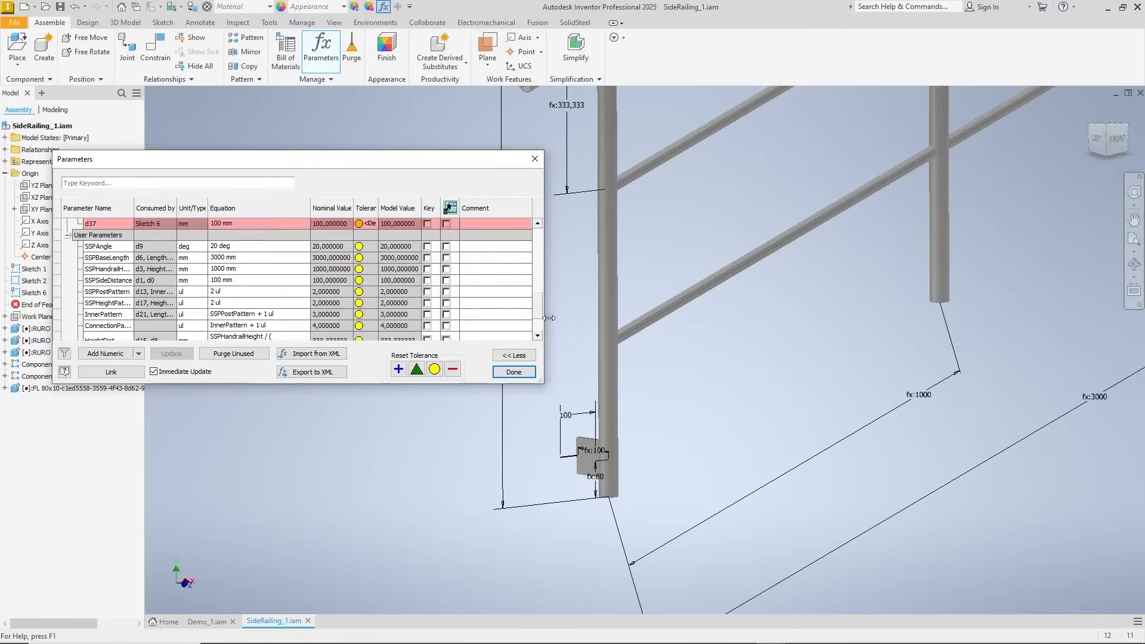
pyautogui.moveTo(539, 306); pyautogui.dragTo(539, 331)
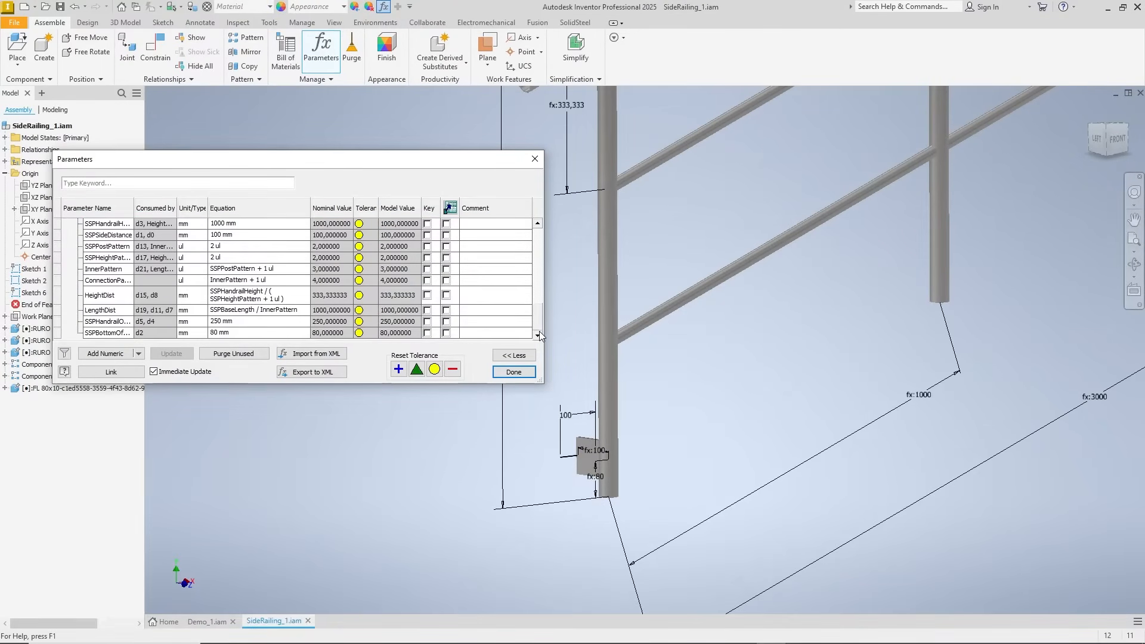
pyautogui.click(121, 357)
pyautogui.write('SSPConnec')
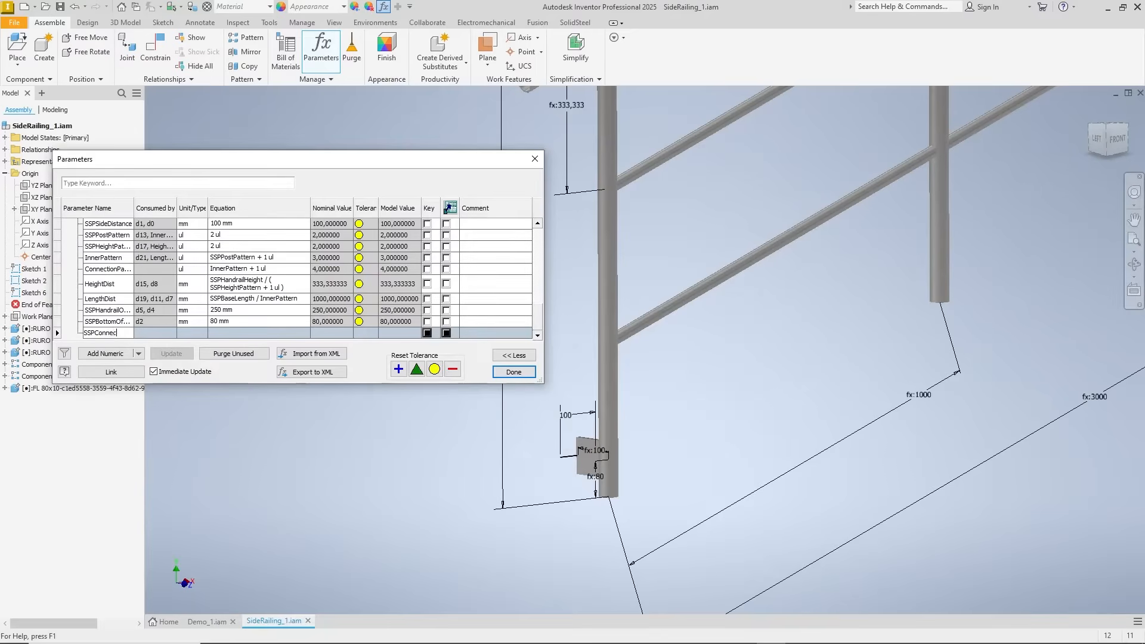
pyautogui.write('tionsLength')
pyautogui.press('Tab')
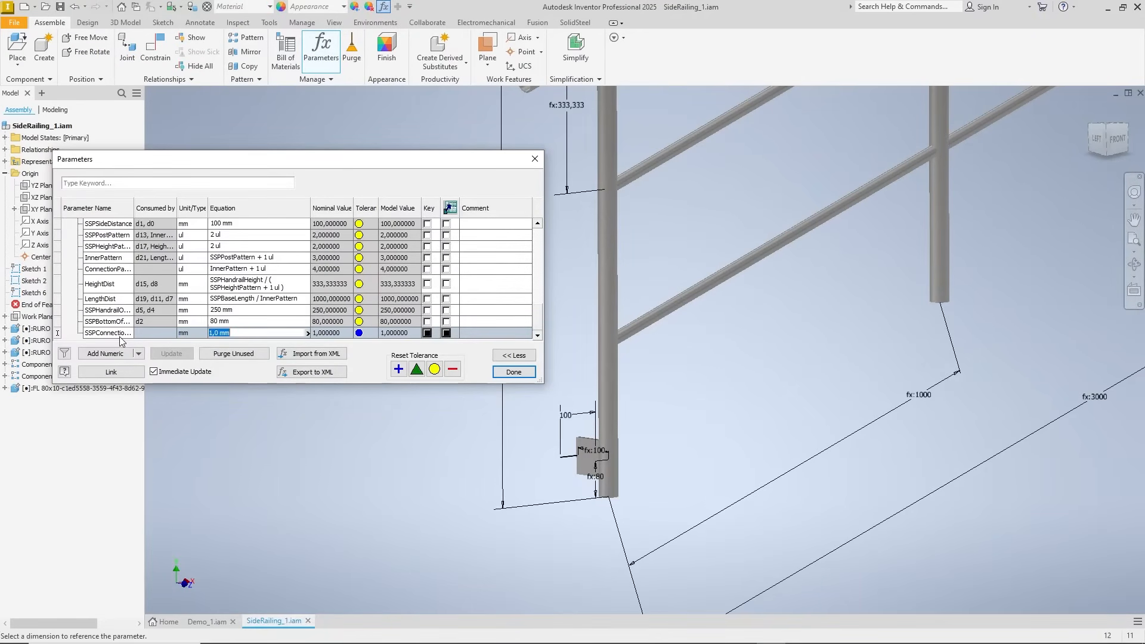
pyautogui.write('100')
pyautogui.press('Return')
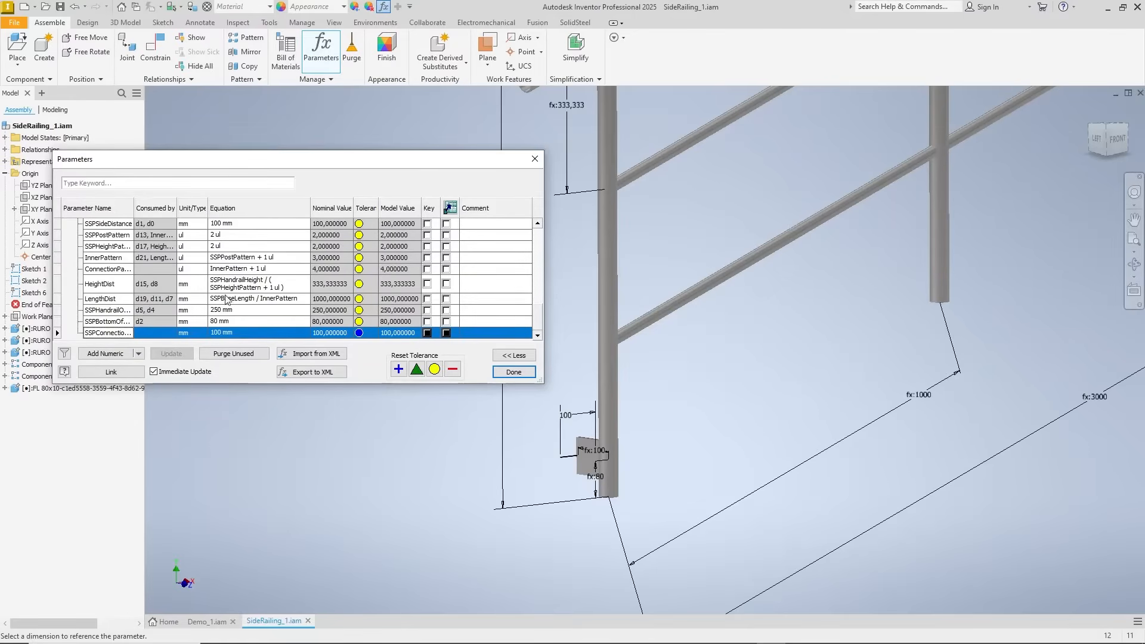
# Try to set the equation of sketch dimension d37 to SSPConnectionLength.
pyautogui.scroll(3, 227, 299)
pyautogui.click(241, 270)
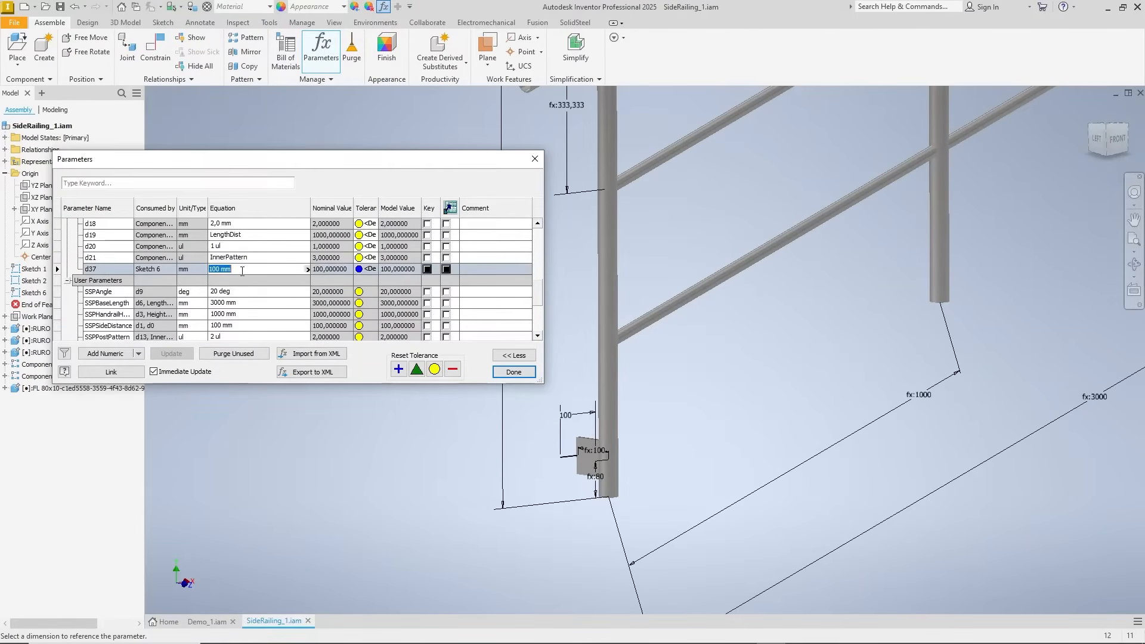
pyautogui.write('=SSPConnectionLength')
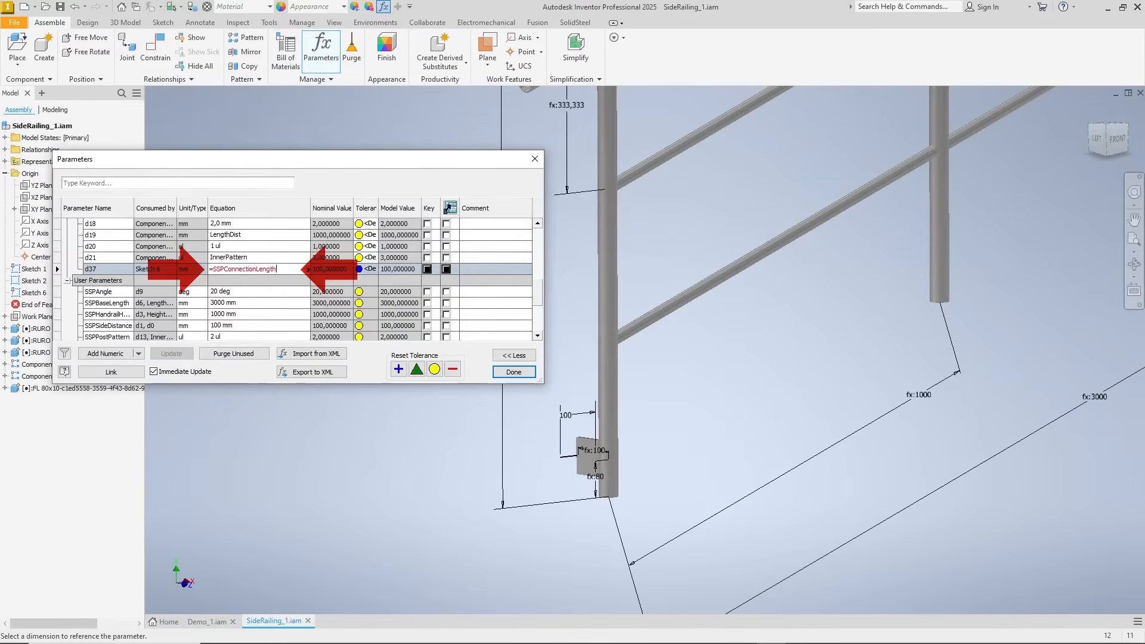
# Widen the parameter name column and rename the new 100 mm user parameter to SSPConnectionLength.
pyautogui.scroll(-3, 491, 269)
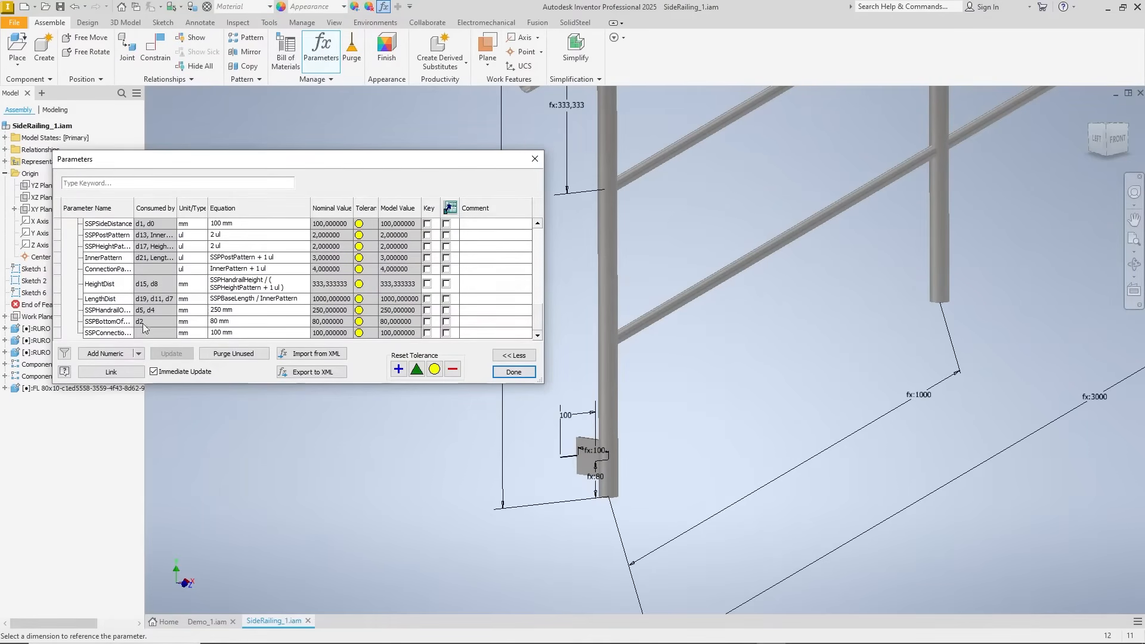
pyautogui.moveTo(135, 214); pyautogui.dragTo(177, 213)
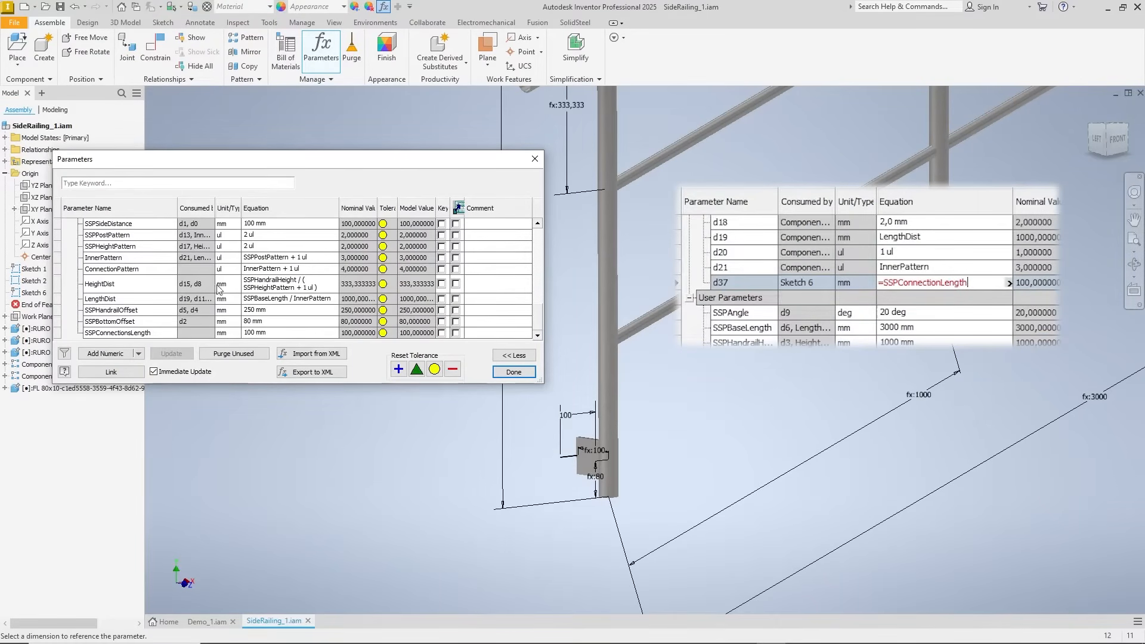
pyautogui.scroll(3, 266, 304)
pyautogui.click(267, 304)
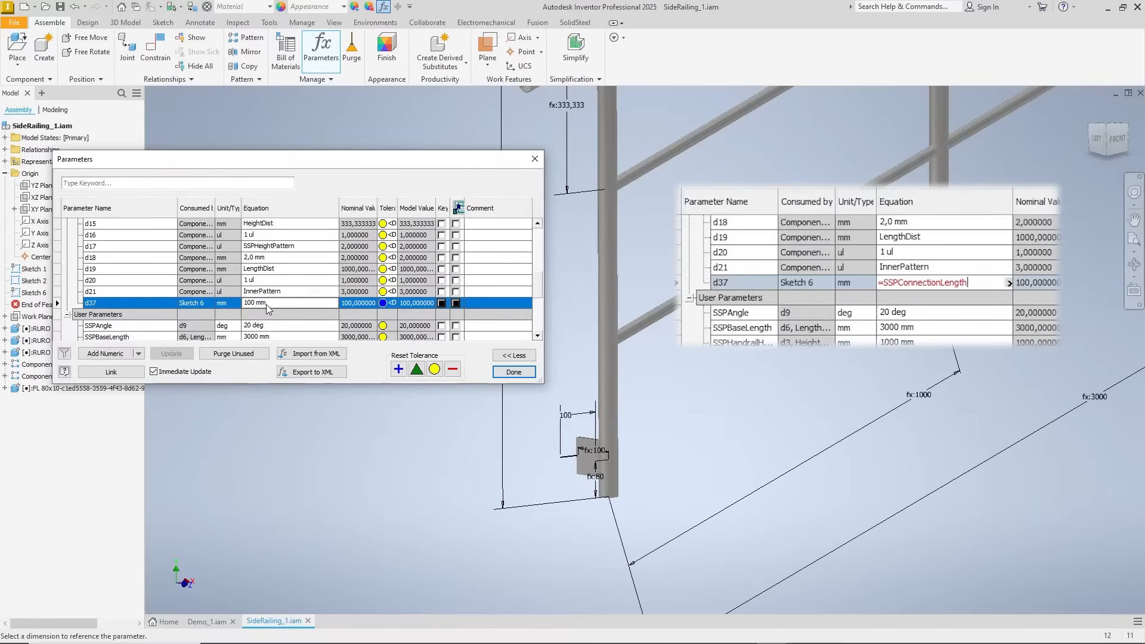
pyautogui.scroll(-5, 267, 307)
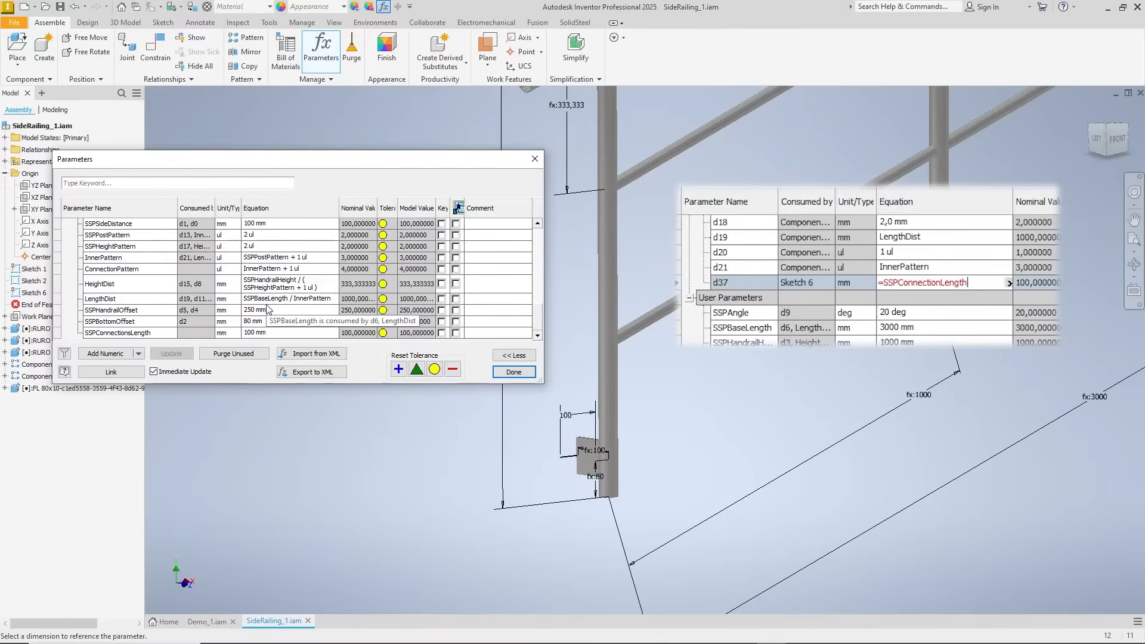
pyautogui.click(133, 335)
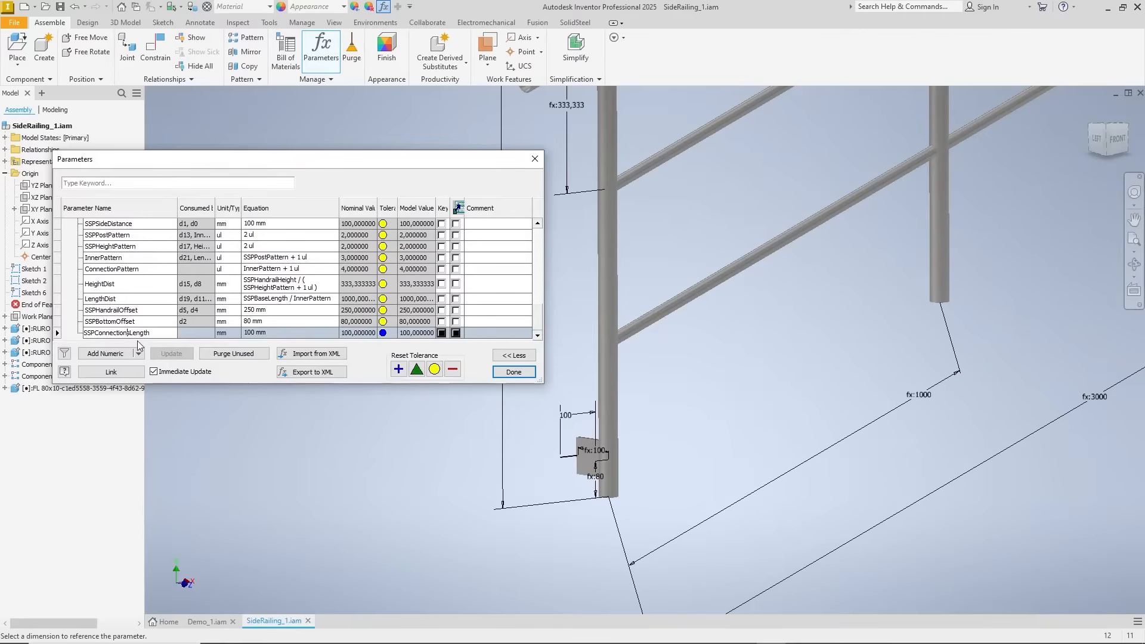
pyautogui.press('Return')
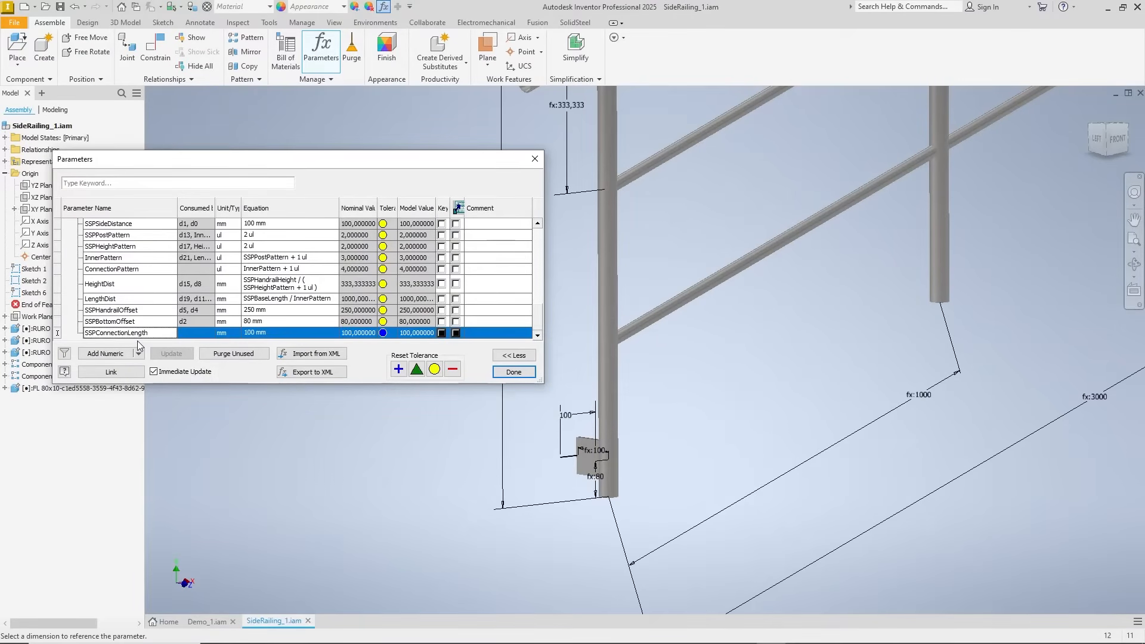
# Set the equation of sketch dimension d37 to SSPConnectionLength and close the parameters.
pyautogui.scroll(4, 250, 301)
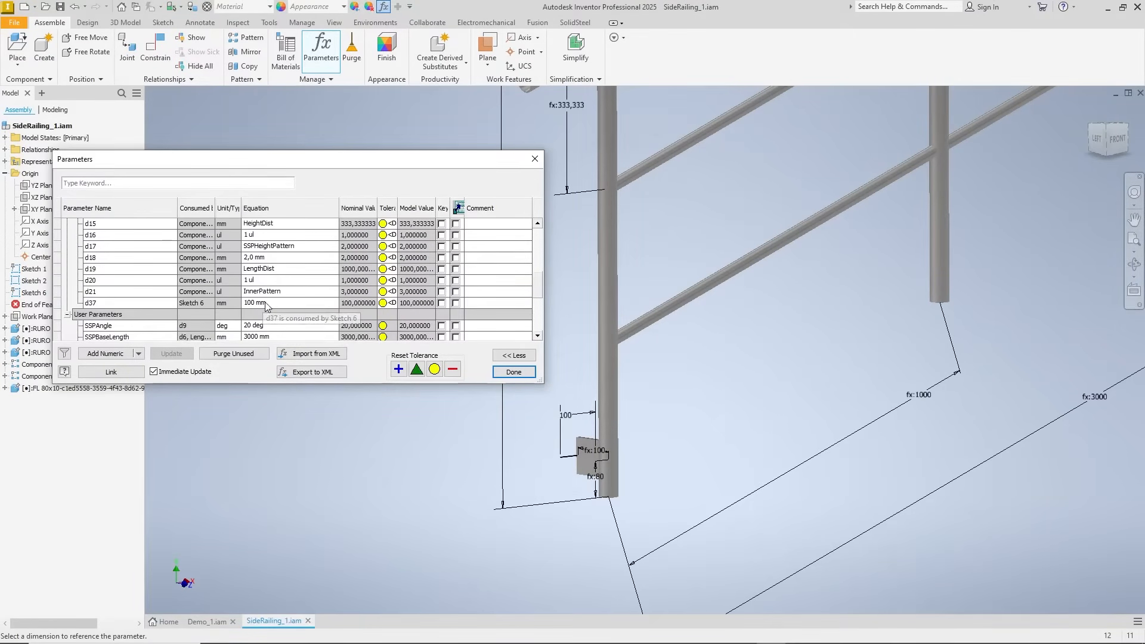
pyautogui.click(266, 303)
pyautogui.write('=SSPConnectionLength')
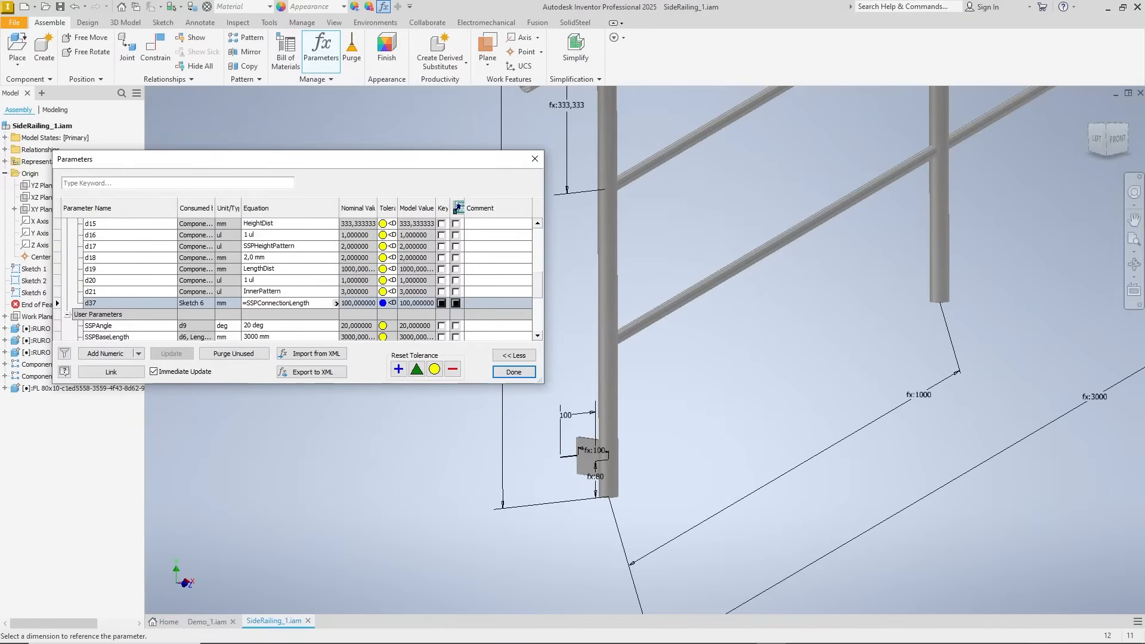
pyautogui.press('Return')
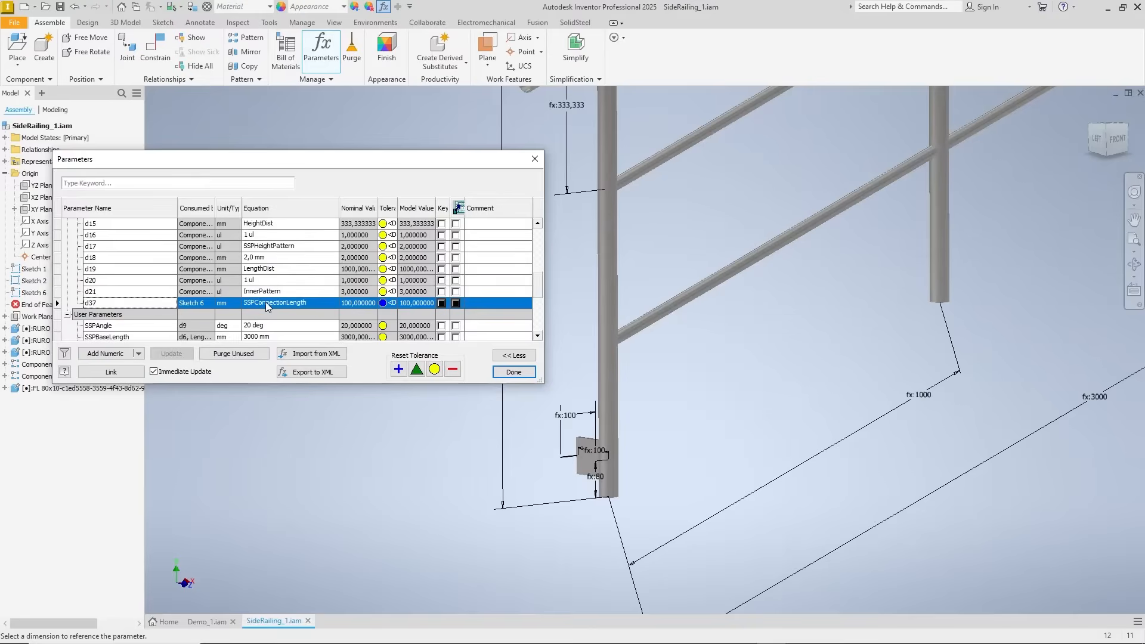
pyautogui.click(520, 372)
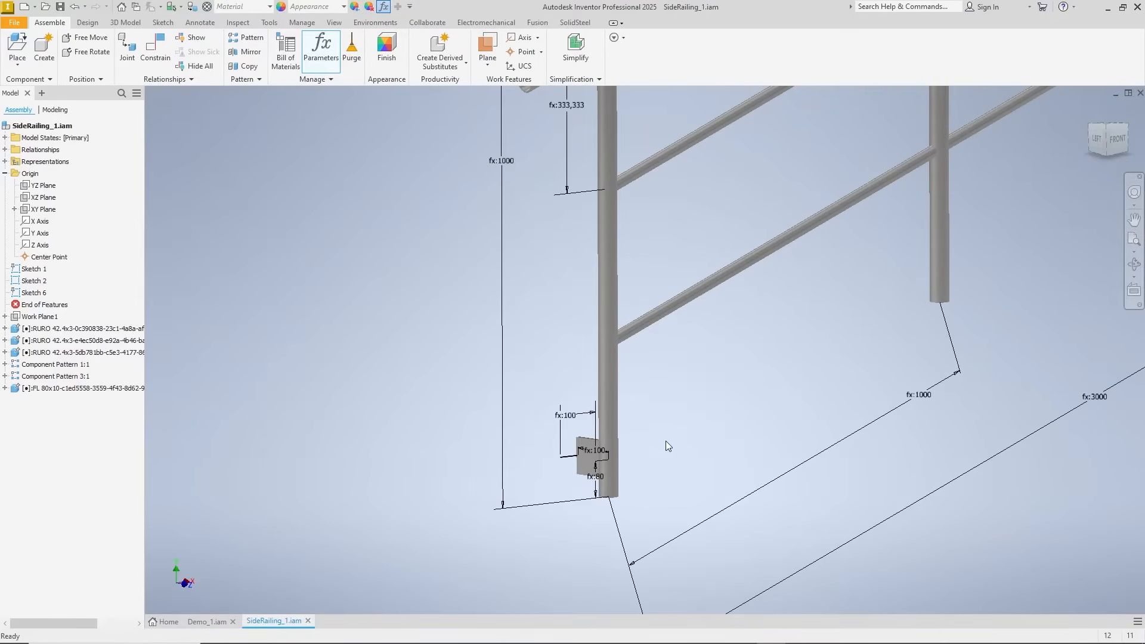
# Create an FL 80x10 flat-bar beam on the short line at the outer end of the post connection, with 90° rotation and Top height-offset.
pyautogui.click(576, 23)
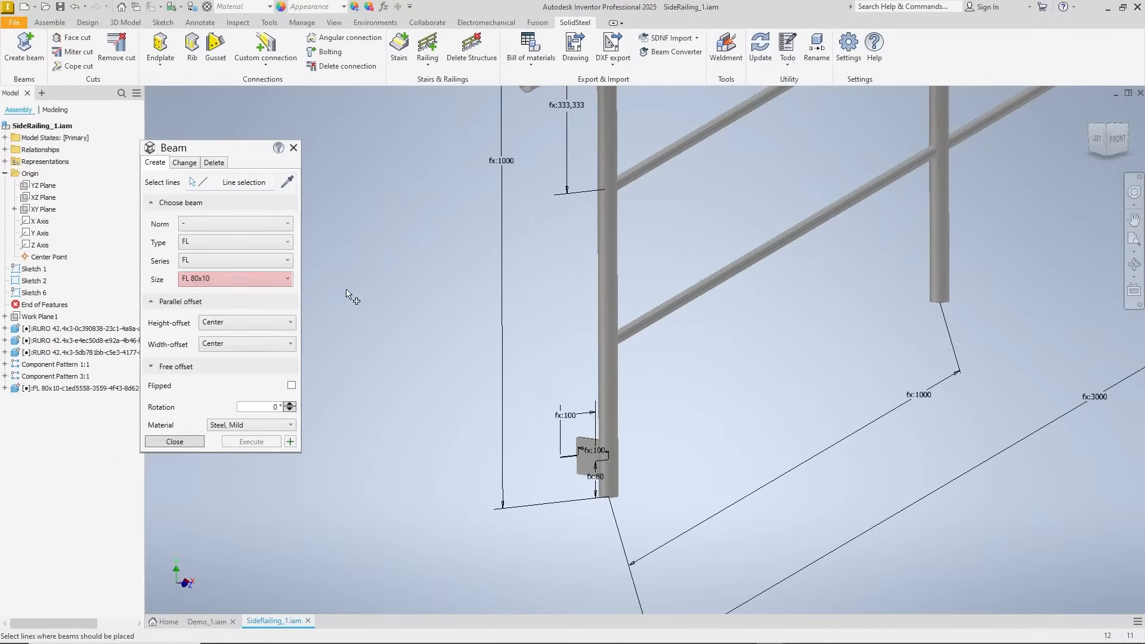
pyautogui.click(578, 457)
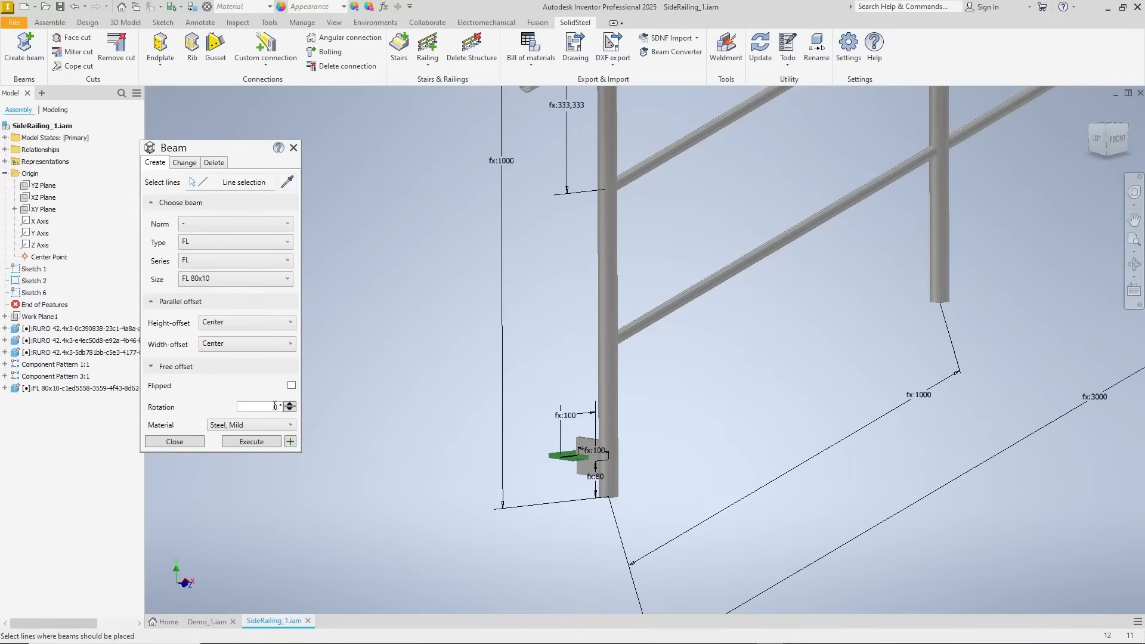
pyautogui.write('90')
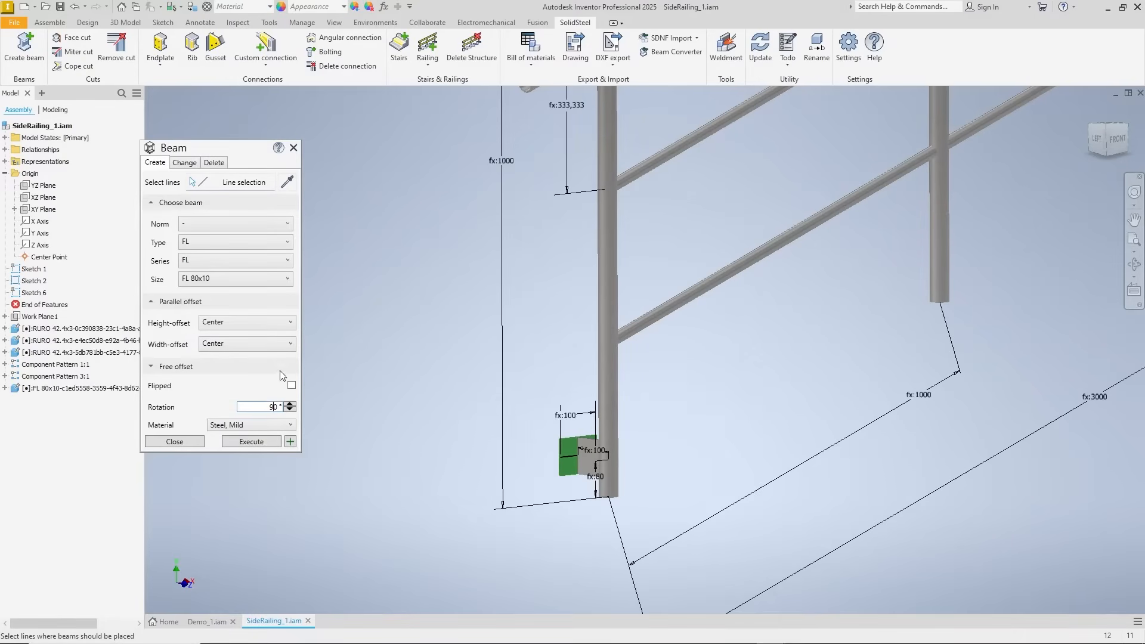
pyautogui.click(240, 325)
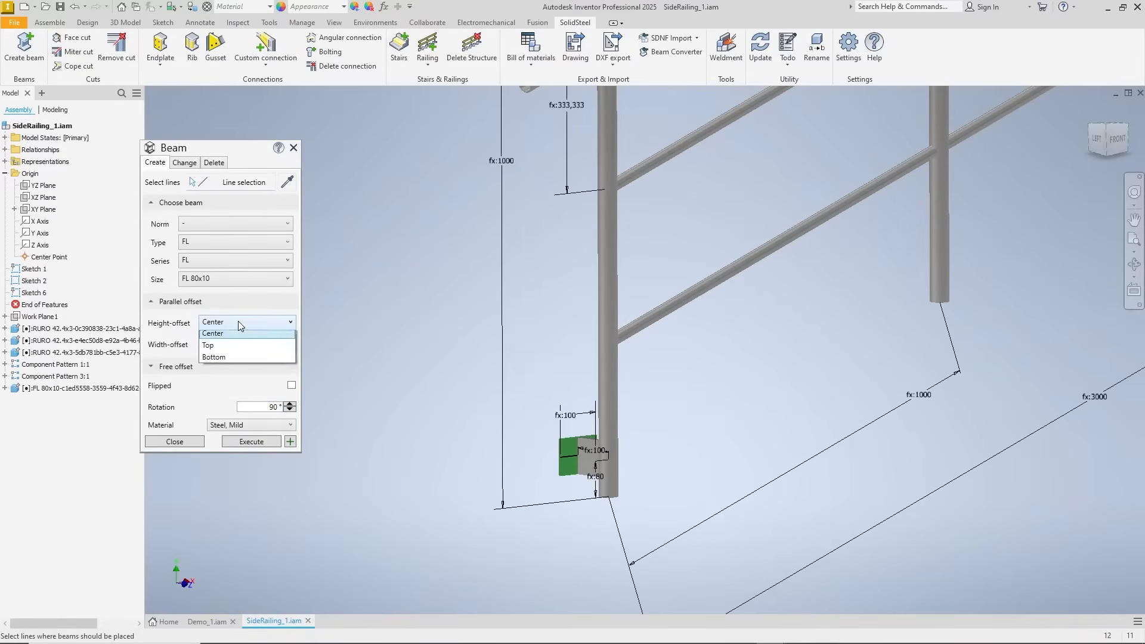
pyautogui.click(227, 351)
pyautogui.keyDown('shift'); pyautogui.moveTo(647, 479); pyautogui.dragTo(581, 494, button='middle'); pyautogui.keyUp('shift')
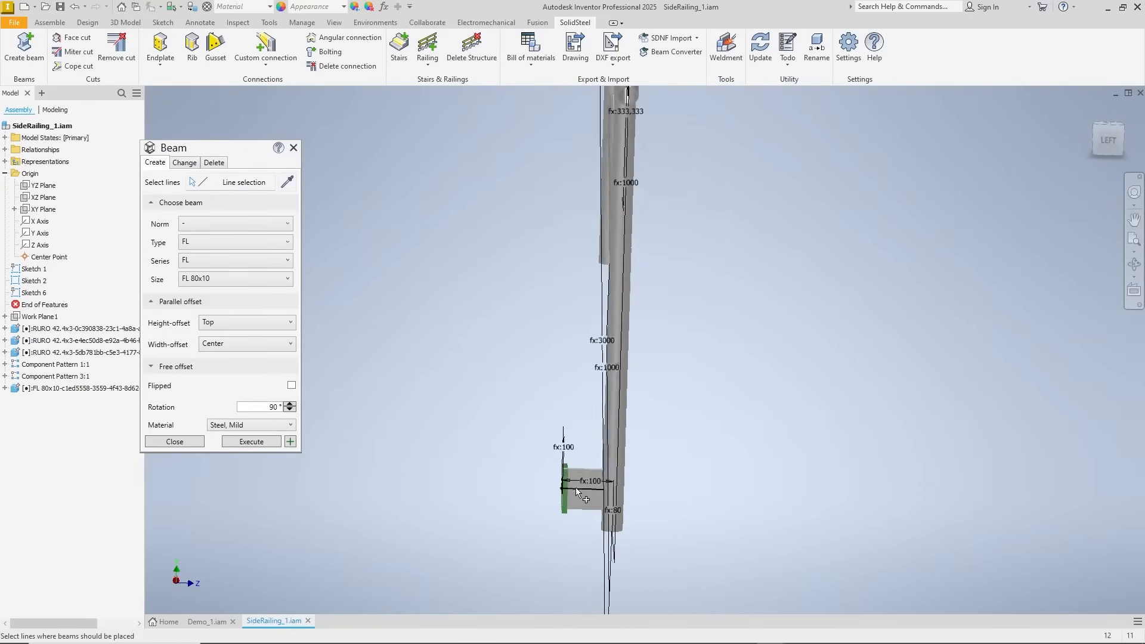
pyautogui.scroll(5, 575, 487)
pyautogui.scroll(2, 575, 486)
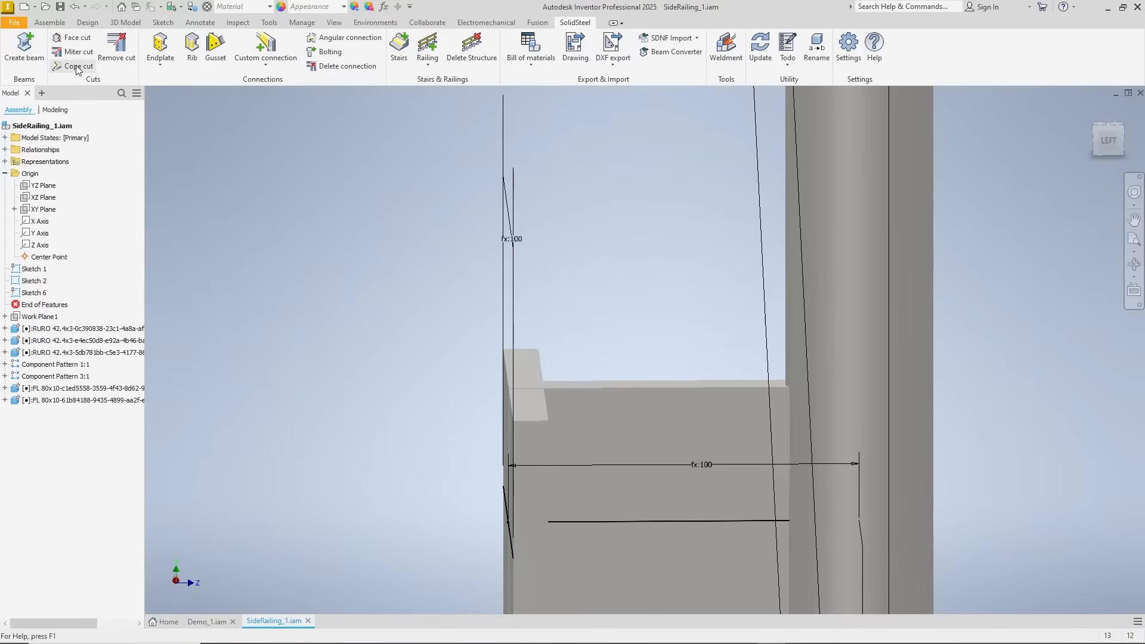
# Face-cut the flat bar attached to the post at the inner face of the new end plate with a 0 mm gap.
pyautogui.click(71, 37)
pyautogui.keyDown('shift'); pyautogui.moveTo(652, 439); pyautogui.dragTo(591, 436, button='middle'); pyautogui.keyUp('shift')
pyautogui.click(385, 427)
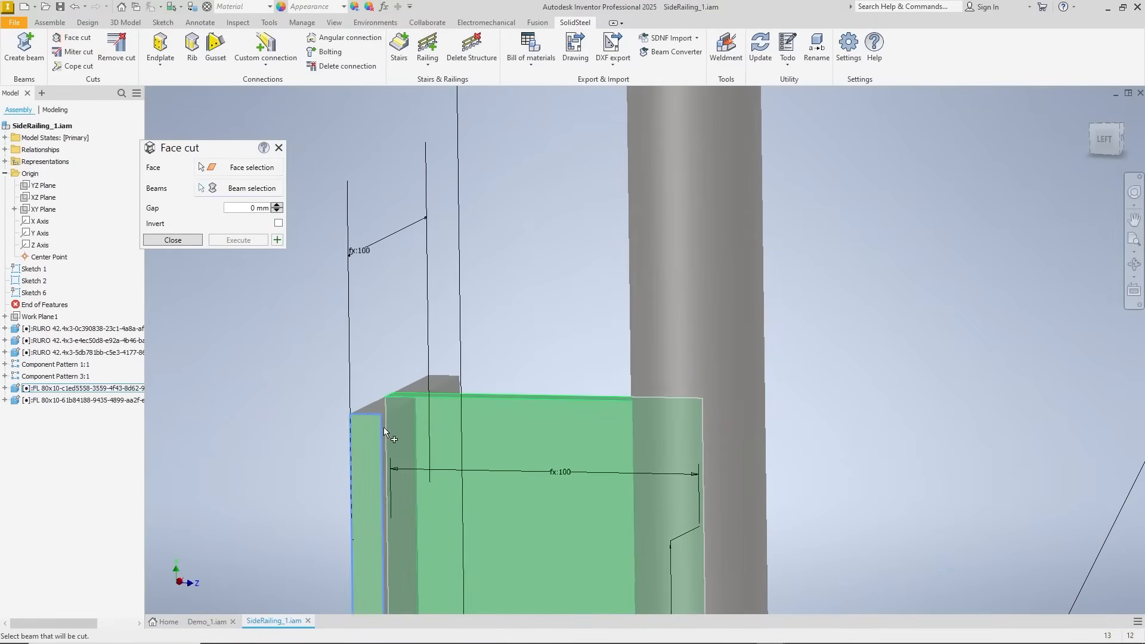
pyautogui.click(219, 171)
pyautogui.click(402, 431)
pyautogui.click(554, 444)
pyautogui.click(232, 241)
# Open the new FL 80x10 end plate for in-place editing and start a 2D sketch on its large outer face.
pyautogui.scroll(-6, 559, 288)
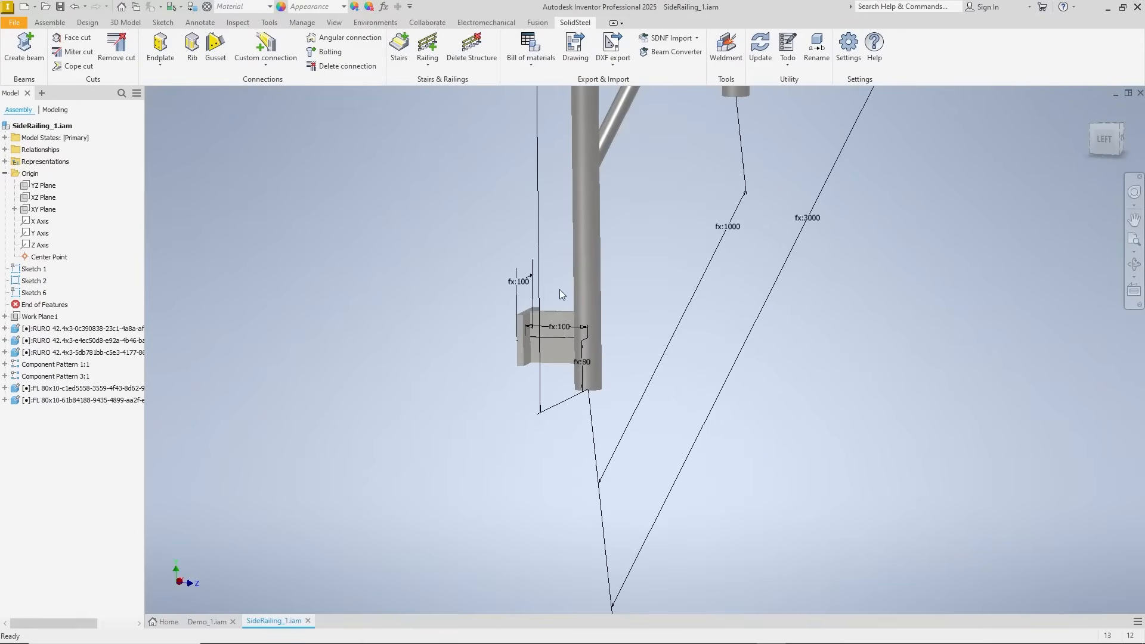
pyautogui.moveTo(559, 289); pyautogui.dragTo(540, 342, button='middle')
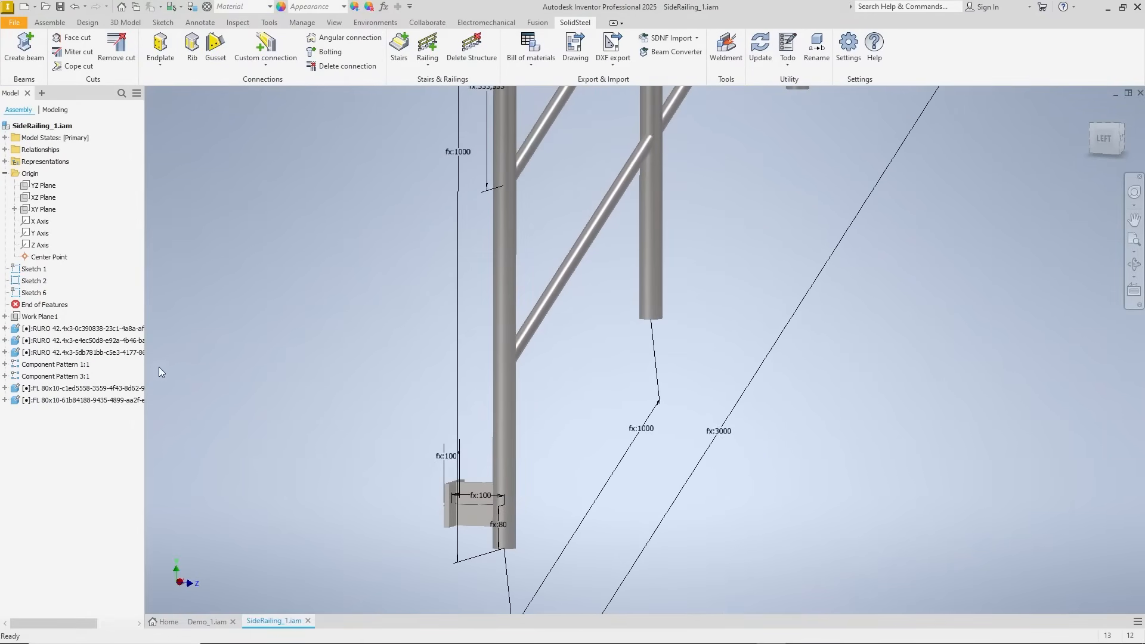
pyautogui.rightClick(93, 403)
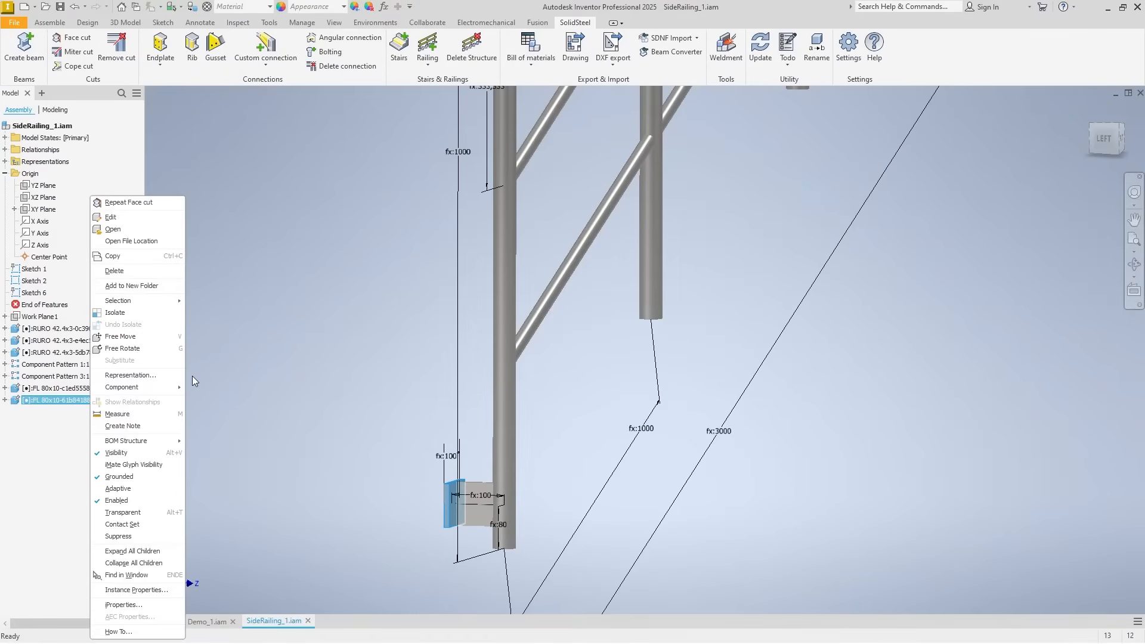
pyautogui.click(111, 217)
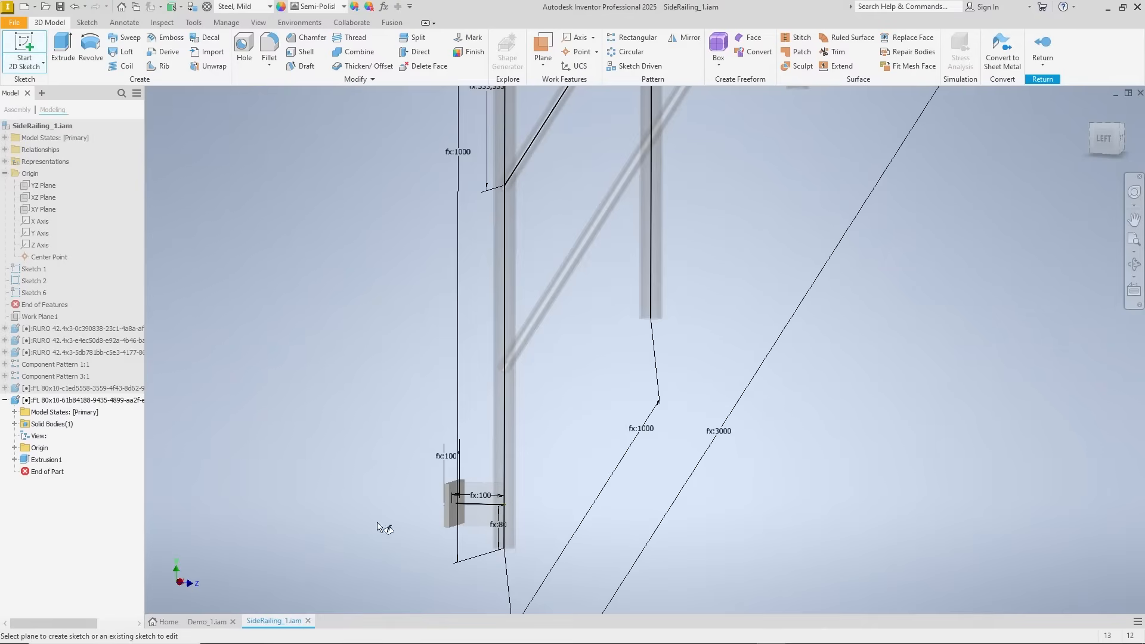
pyautogui.click(459, 547)
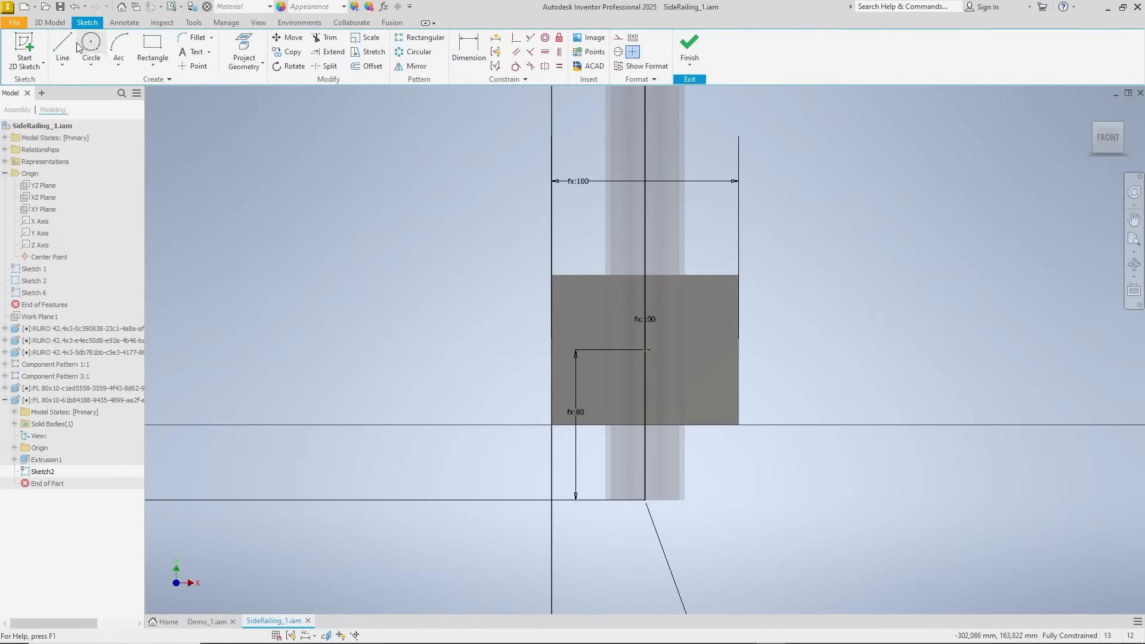
# Draw a horizontal construction line across the end plate and constrain it coincident with the plate's centre point.
pyautogui.click(517, 322)
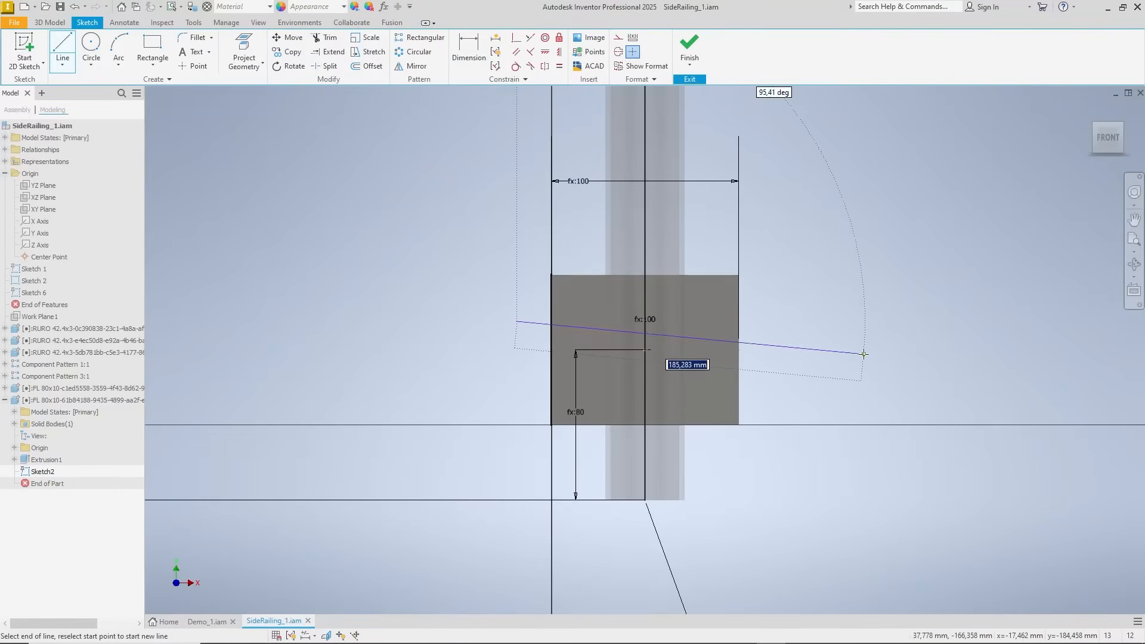
pyautogui.click(808, 320)
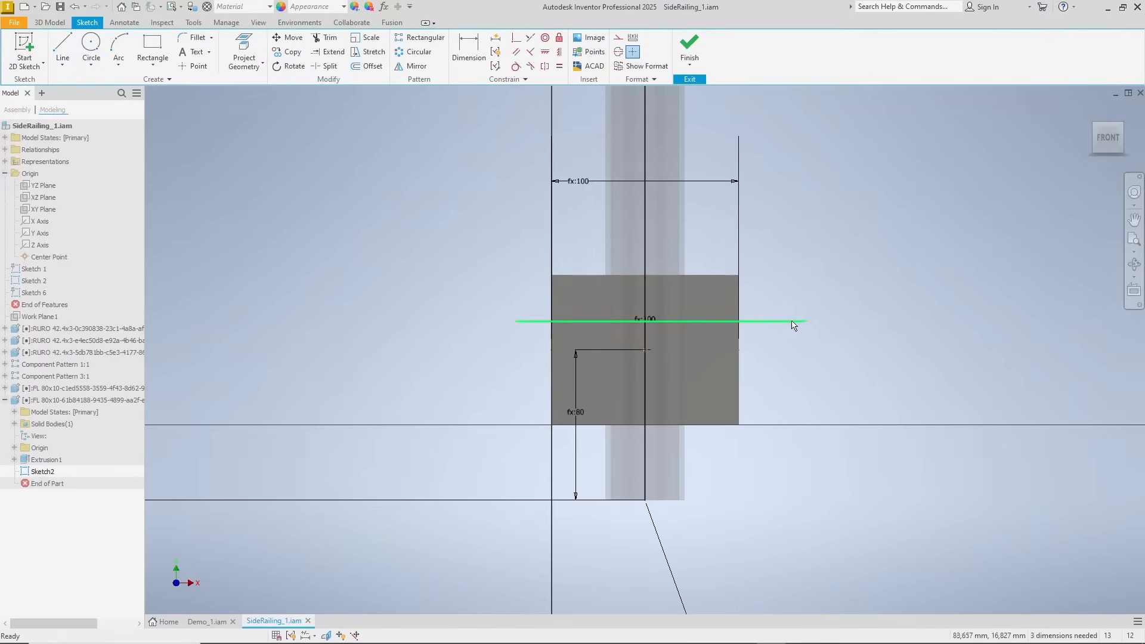
pyautogui.rightClick(786, 324)
pyautogui.click(844, 323)
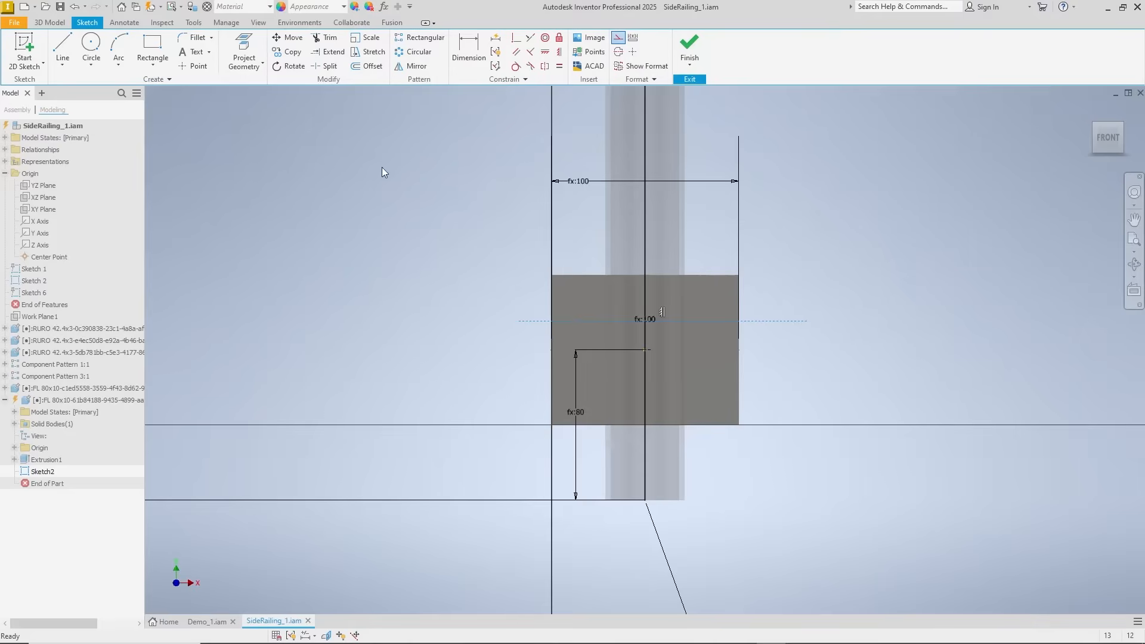
pyautogui.click(516, 37)
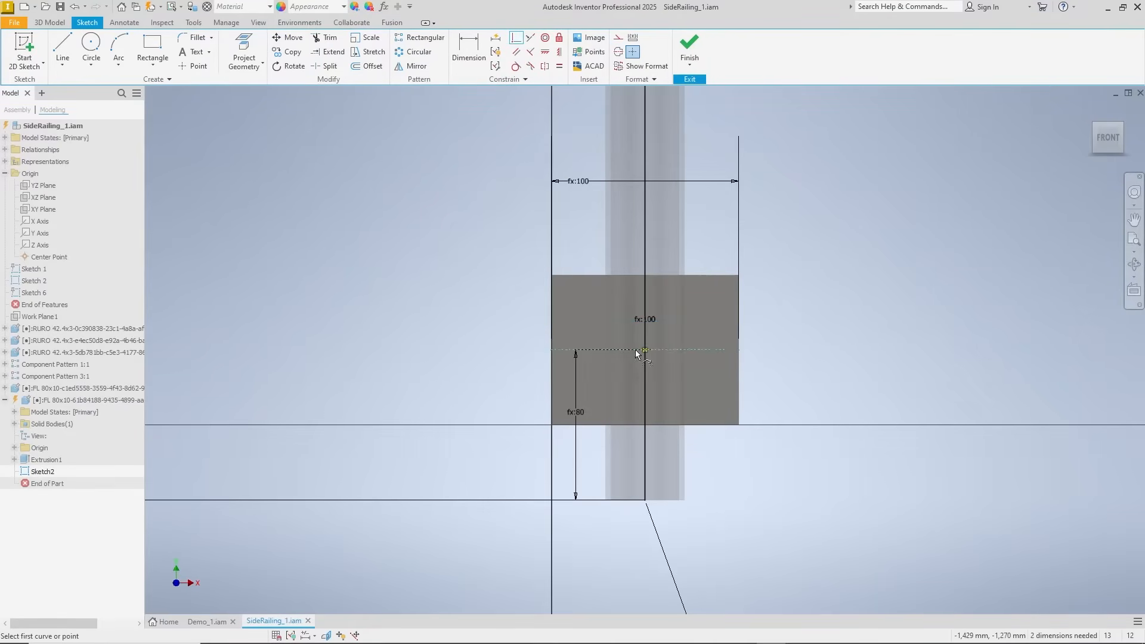
# Place two sketch points on the construction line, one on each side of the plate's centre.
pyautogui.click(195, 66)
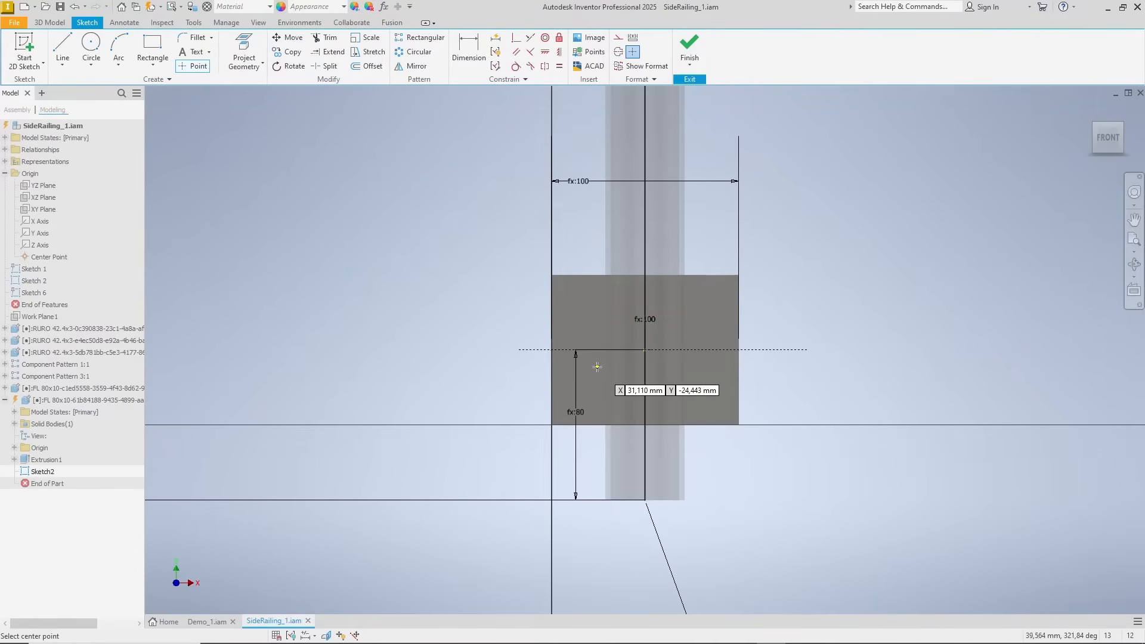
pyautogui.click(584, 349)
pyautogui.click(730, 350)
pyautogui.press('Escape')
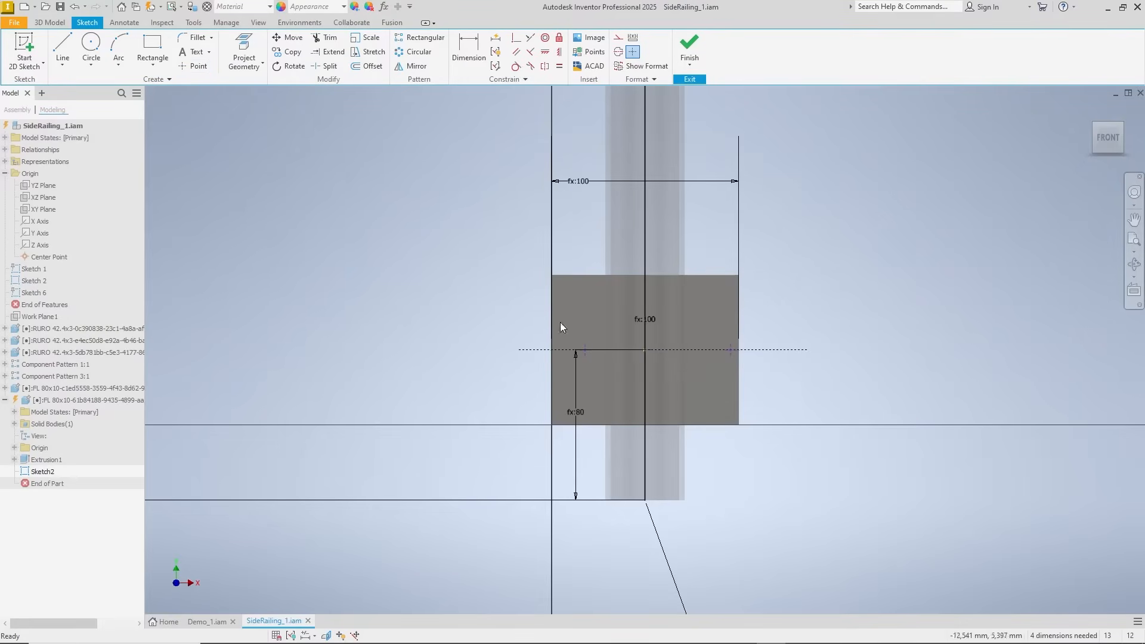
# Dimension the left sketch point 30 mm horizontally from the plate's centre point.
pyautogui.press('d')
pyautogui.click(585, 350)
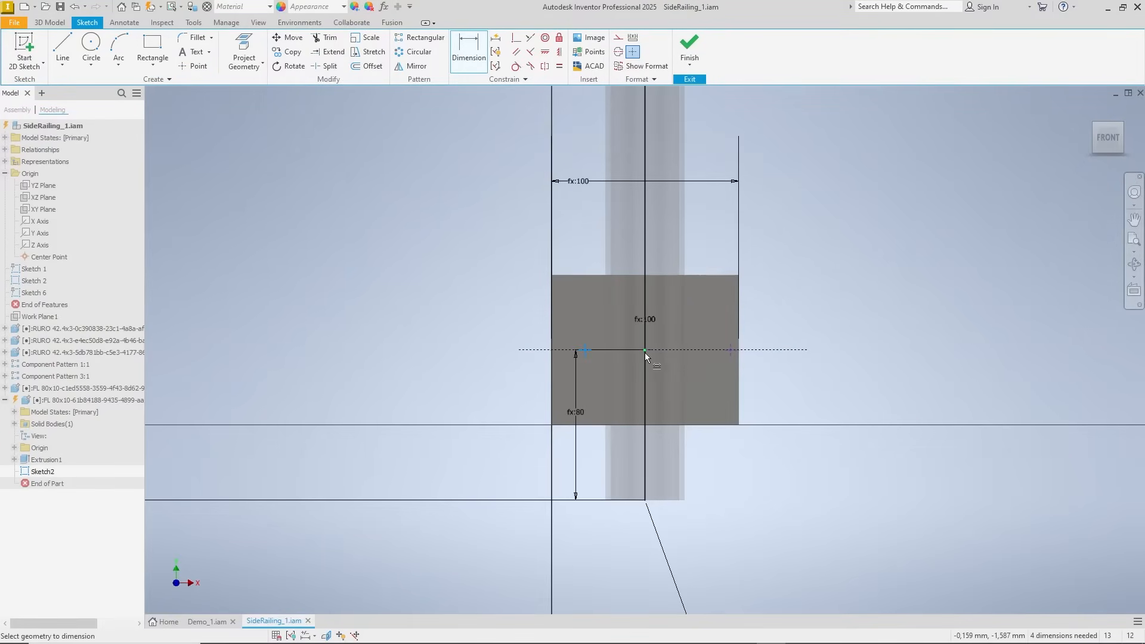
pyautogui.click(646, 350)
pyautogui.click(599, 310)
pyautogui.press('Return')
# Dimension the spacing between the two sketch points as 60 mm and finish the sketch.
pyautogui.click(589, 350)
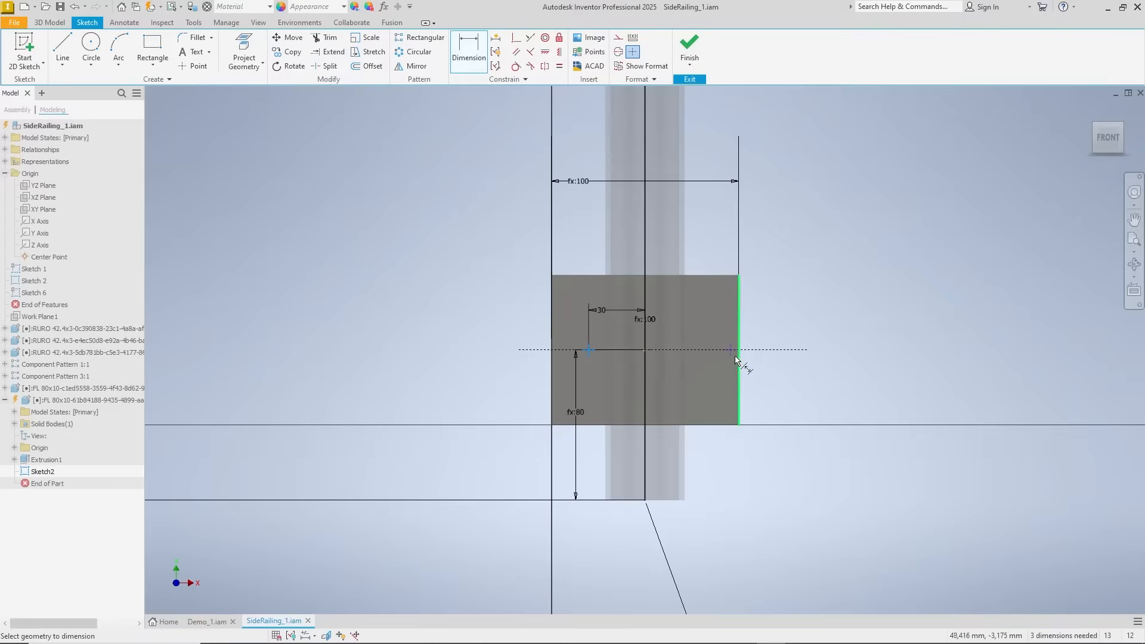
pyautogui.click(732, 351)
pyautogui.click(686, 372)
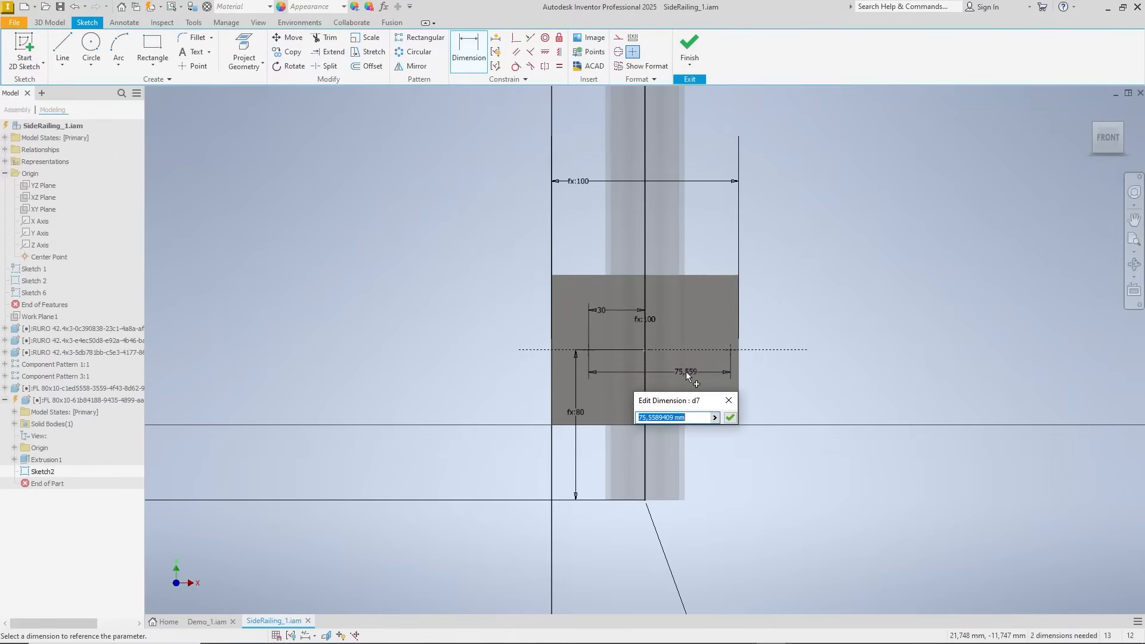
pyautogui.write('60')
pyautogui.press('Return')
pyautogui.click(691, 45)
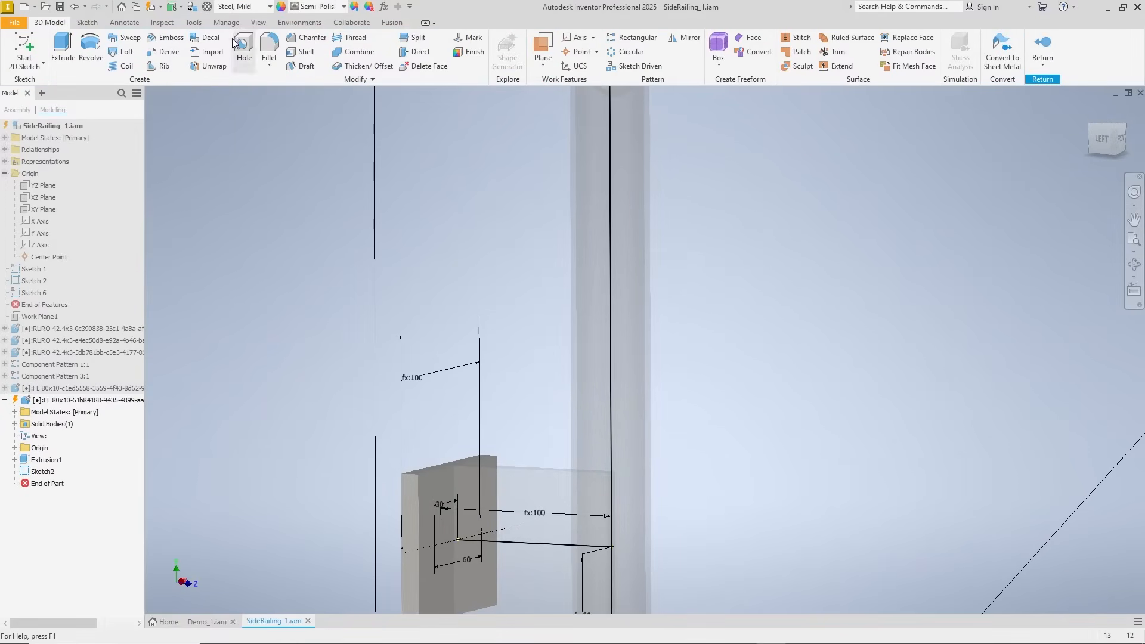
# Set the equation of the end plate's sketch dimension d6 to Length / 10 mm * 3 mm in the part parameters.
pyautogui.click(226, 22)
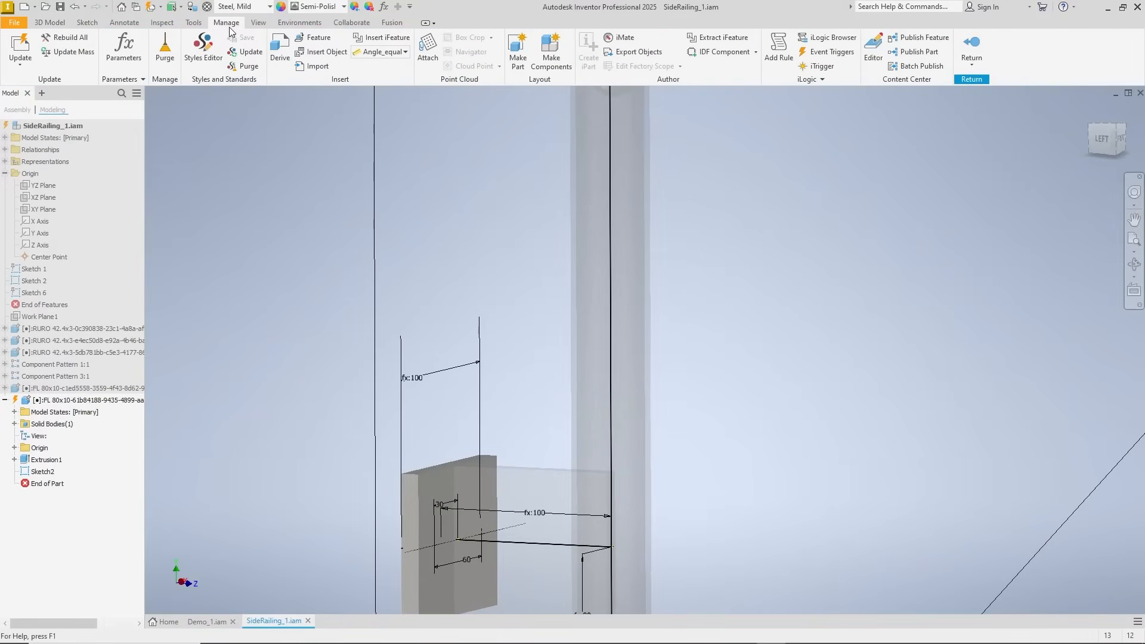
pyautogui.click(128, 51)
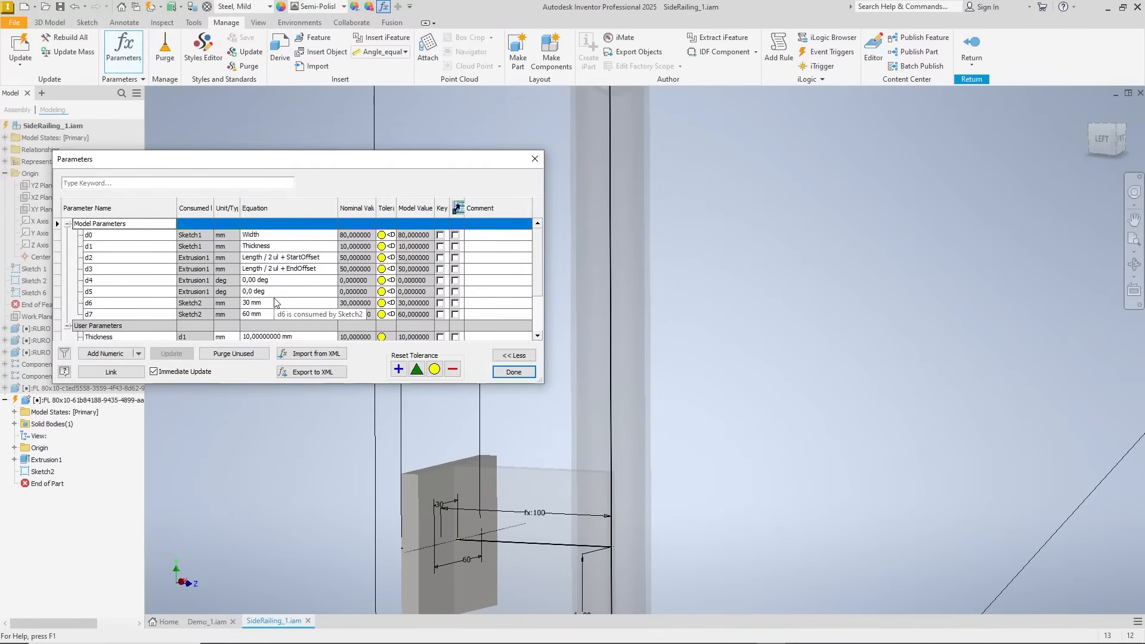
pyautogui.scroll(-2, 269, 313)
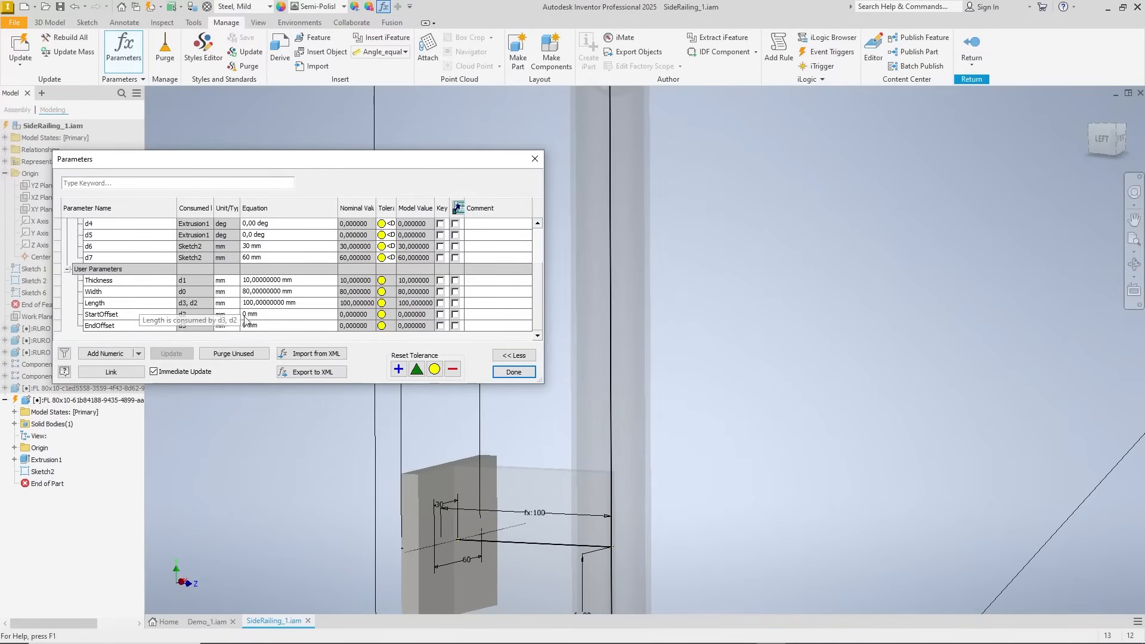
pyautogui.click(289, 244)
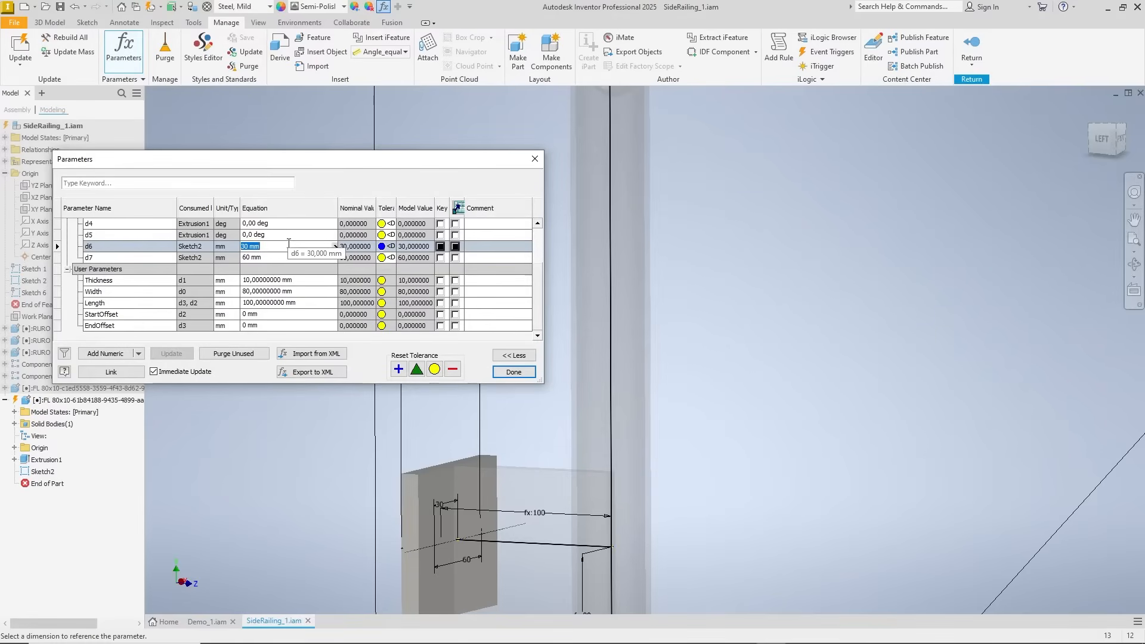
pyautogui.write('=Length')
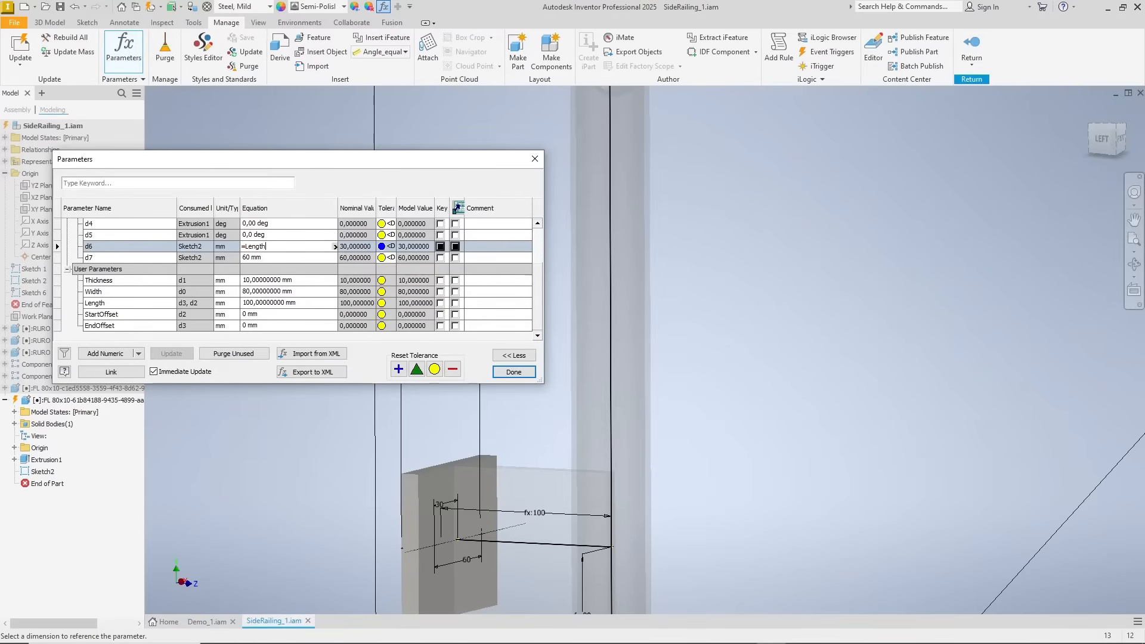
pyautogui.write('/10*3')
pyautogui.press('Return')
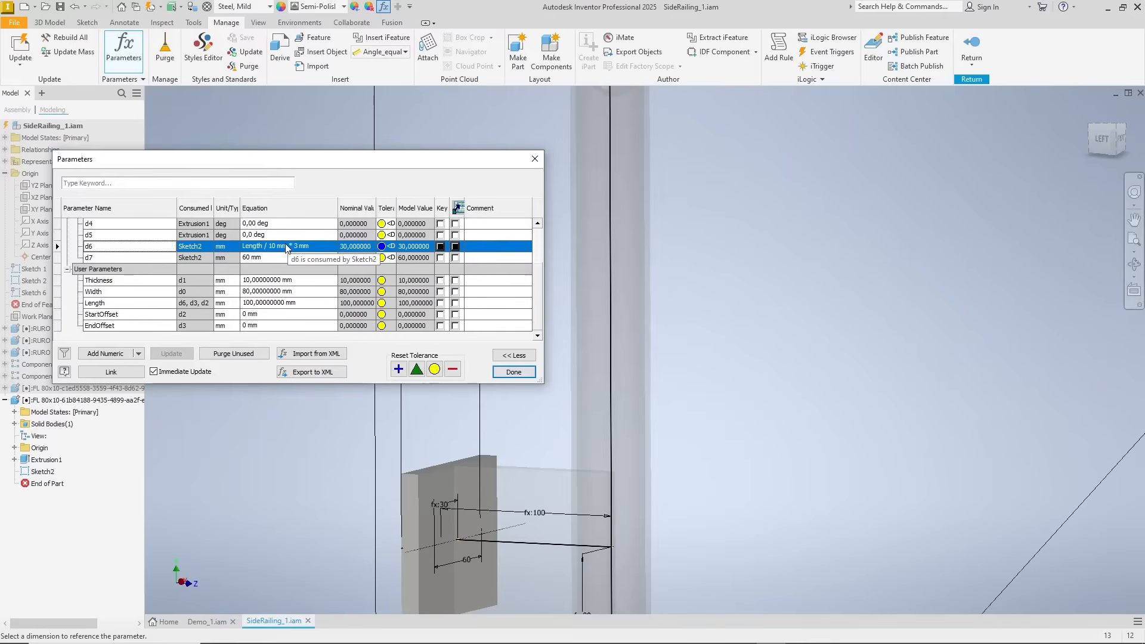
# Set the equation of sketch dimension d7 to d6*2 and close the parameters.
pyautogui.click(274, 257)
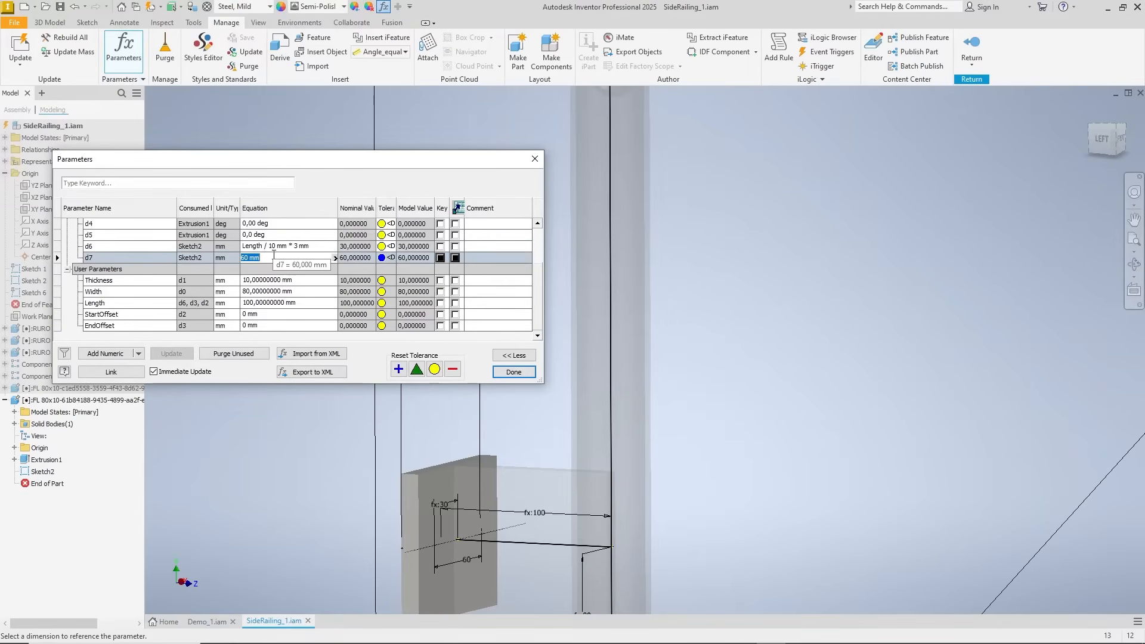
pyautogui.write('=d6')
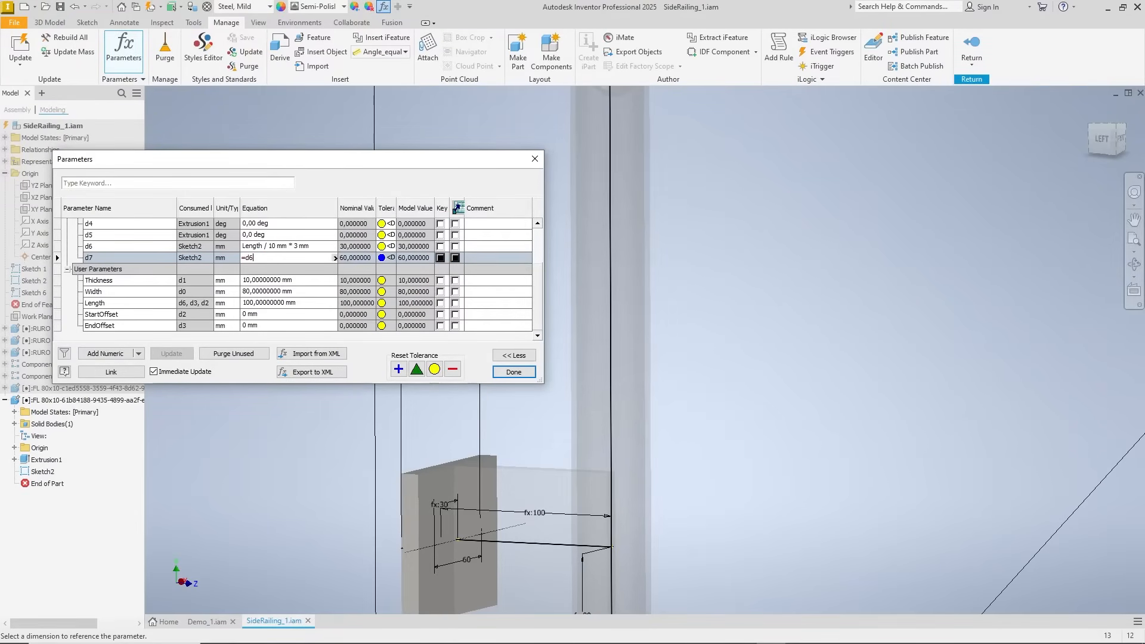
pyautogui.write('*2')
pyautogui.press('Return')
pyautogui.click(513, 372)
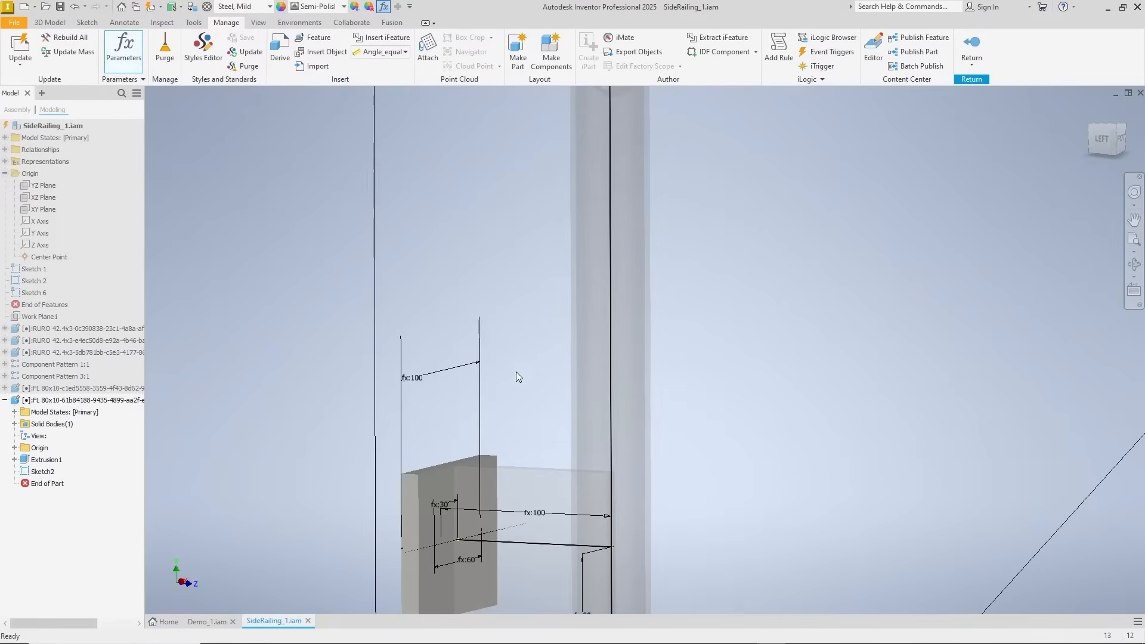
# Finish editing the end plate and return to the whole SideRailing_1 assembly and its assembly tools.
pyautogui.keyDown('shift'); pyautogui.moveTo(678, 491); pyautogui.dragTo(463, 523, button='middle'); pyautogui.keyUp('shift')
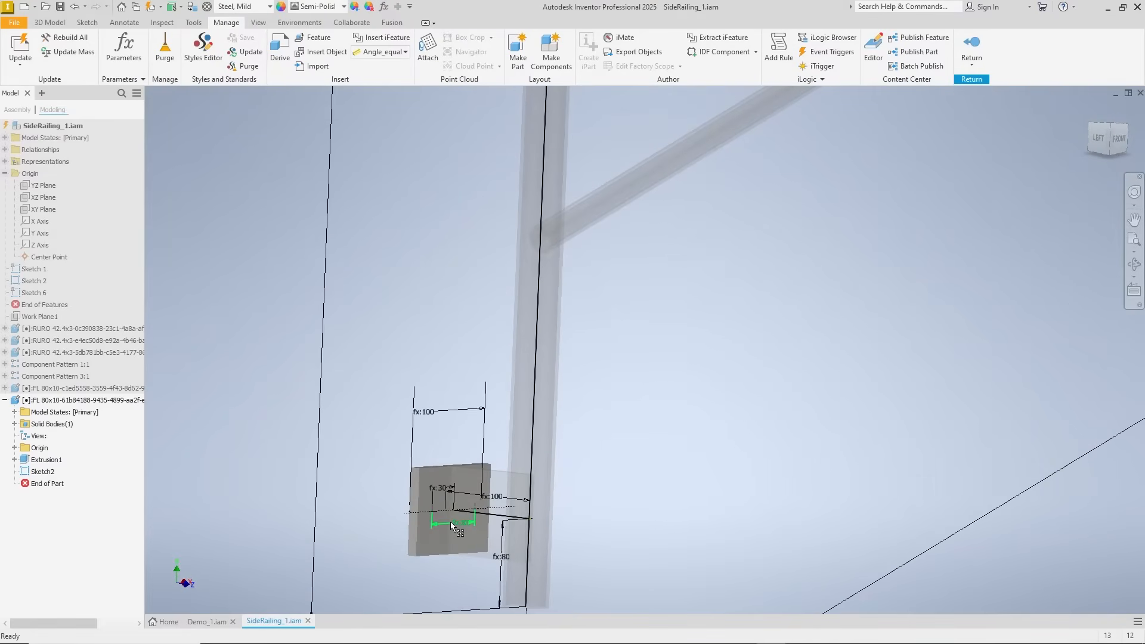
pyautogui.scroll(-2, 709, 459)
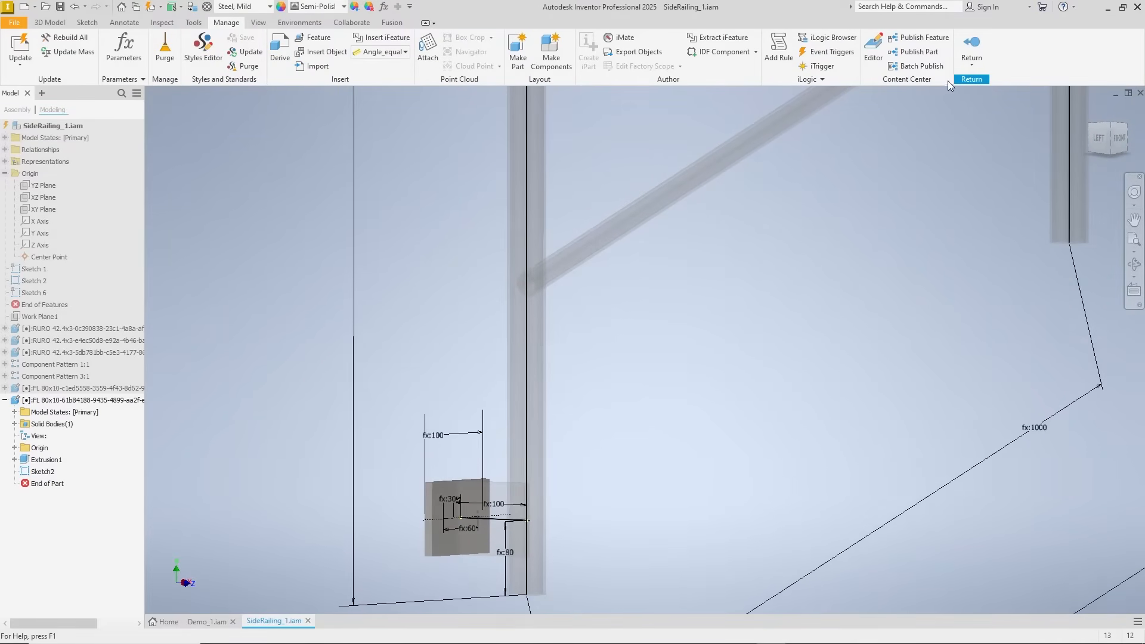
pyautogui.click(971, 47)
pyautogui.scroll(-8, 790, 370)
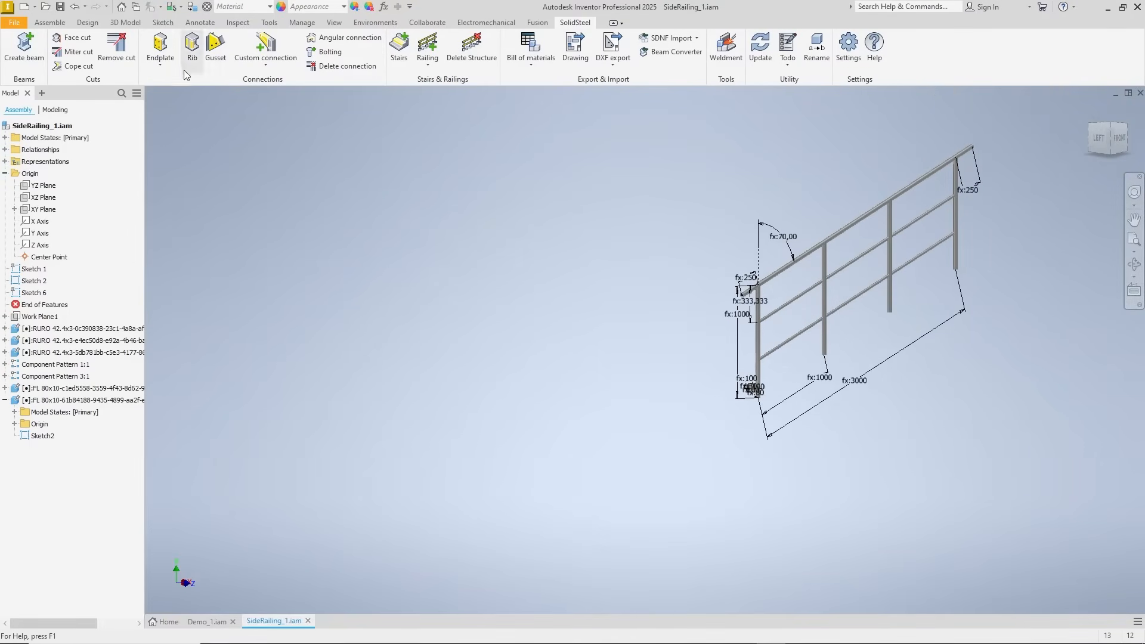
pyautogui.click(50, 22)
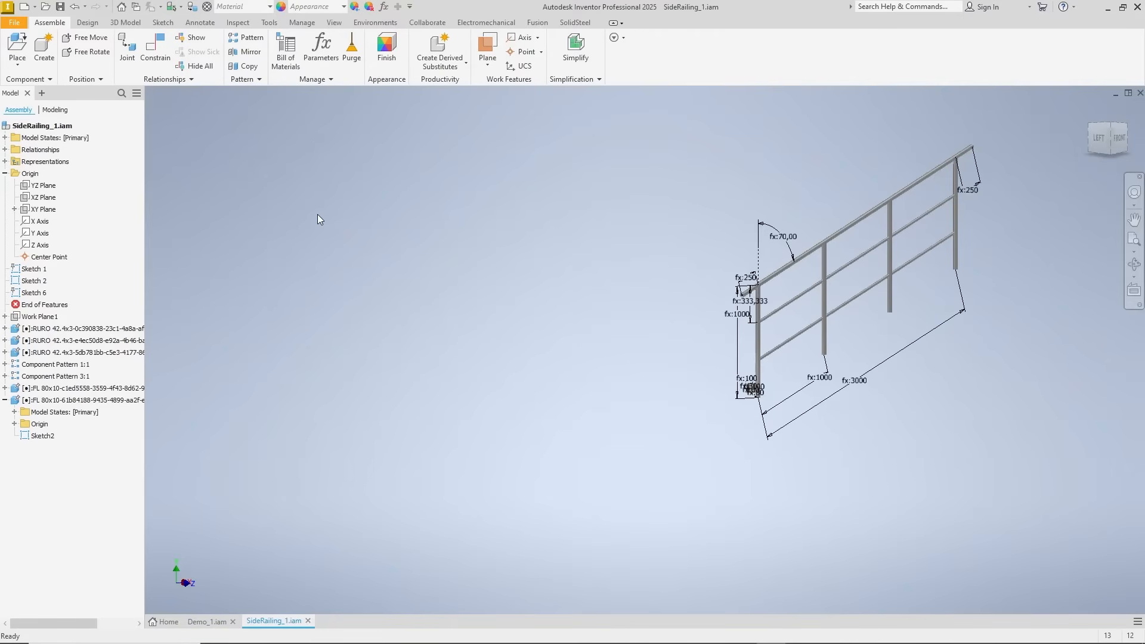
# Start a rectangular component pattern of the flat-bar connection and end plate, with the column direction taken from the handrail's upper end.
pyautogui.click(247, 37)
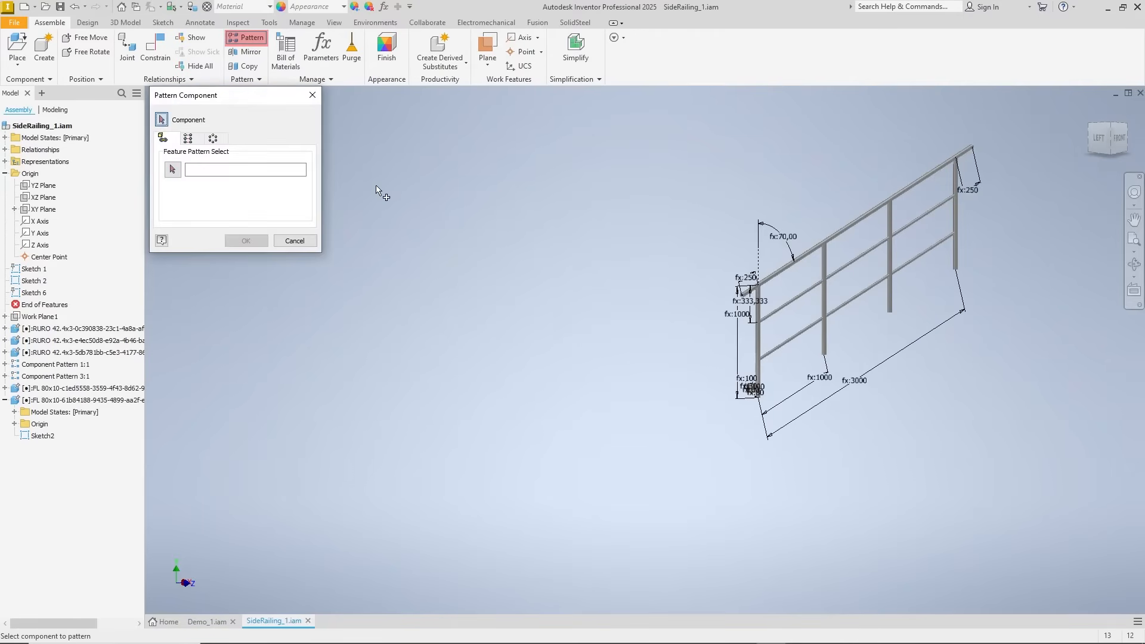
pyautogui.click(188, 138)
pyautogui.scroll(-5, 888, 444)
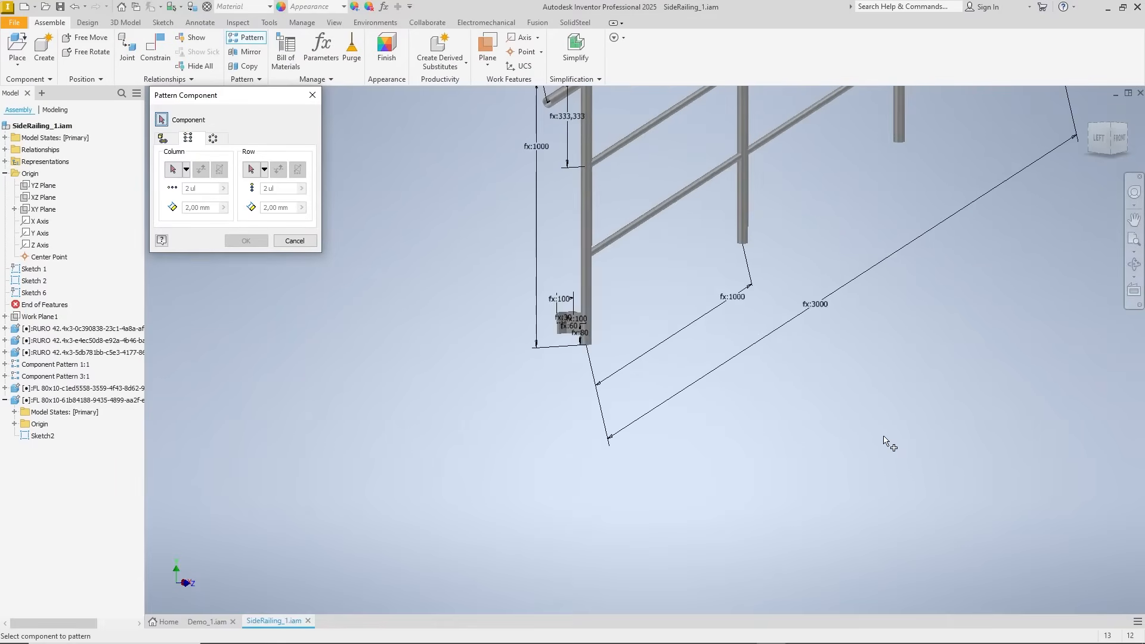
pyautogui.click(587, 344)
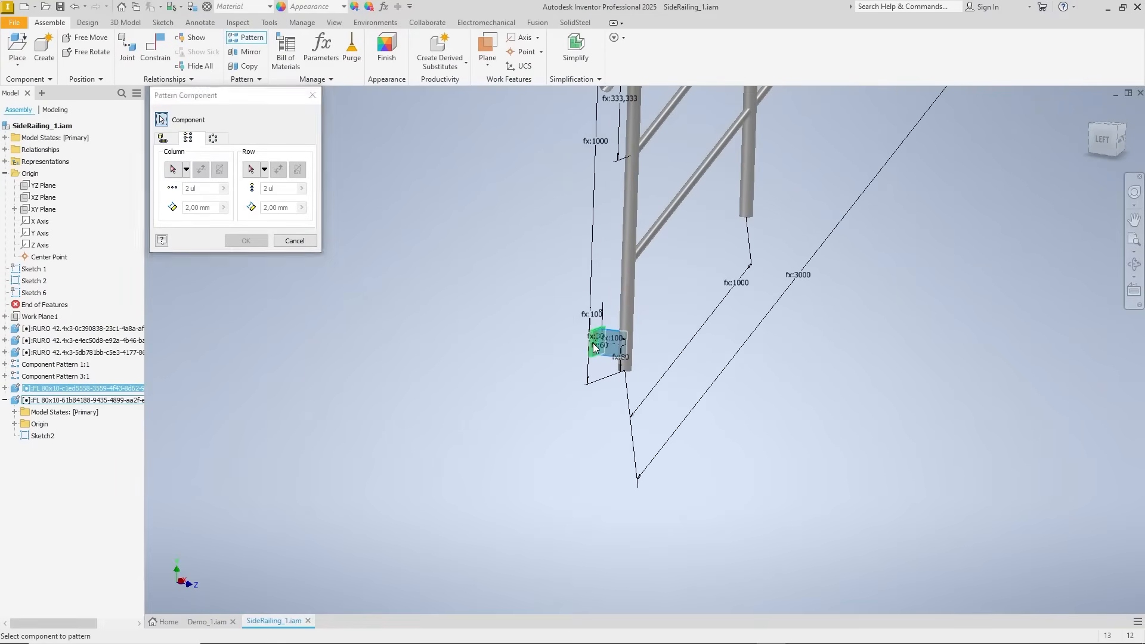
pyautogui.click(175, 172)
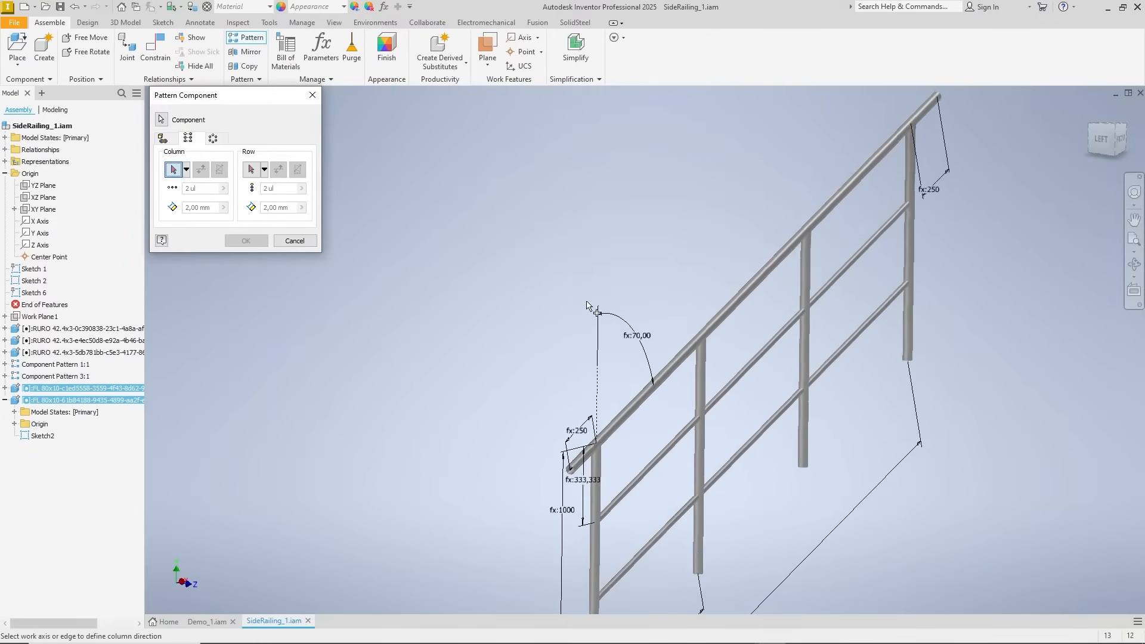
pyautogui.keyDown('shift'); pyautogui.moveTo(655, 324); pyautogui.dragTo(805, 340, button='middle'); pyautogui.keyUp('shift')
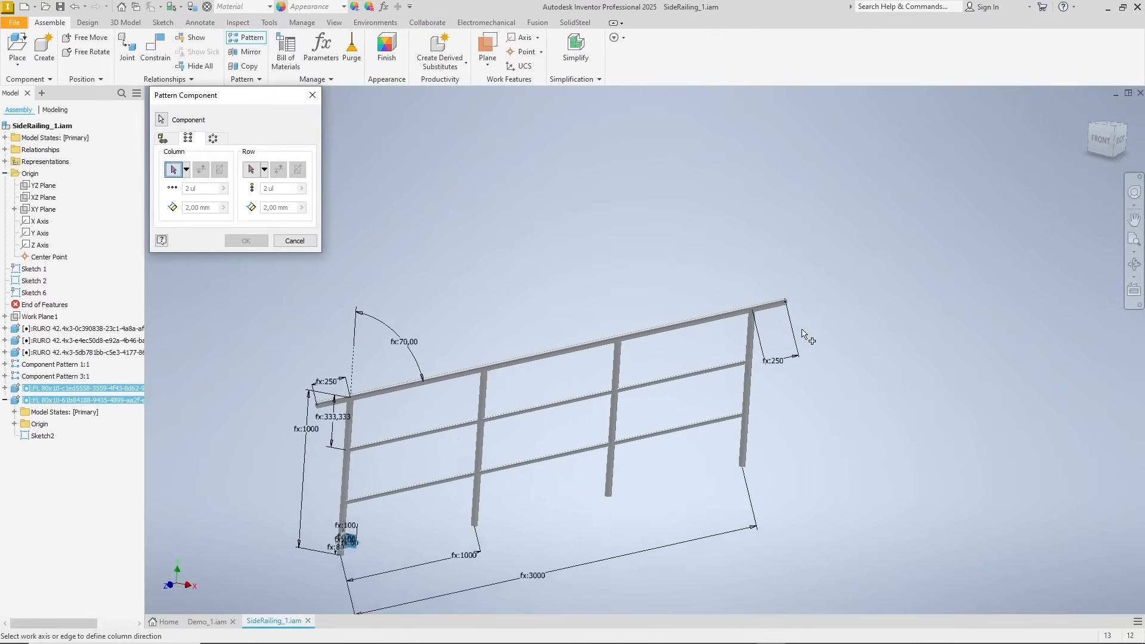
pyautogui.scroll(-4, 795, 290)
pyautogui.scroll(-4, 795, 289)
pyautogui.click(631, 362)
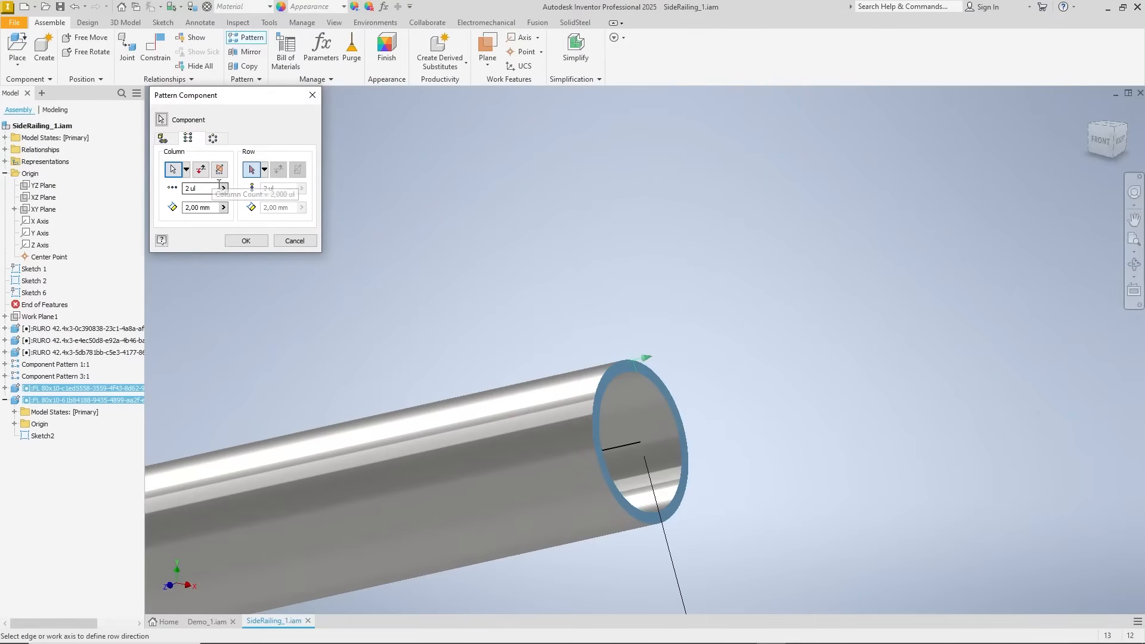
# Set the pattern's column count to ConnectionPattern and its spacing to LengthDist, and create the pattern.
pyautogui.click(223, 188)
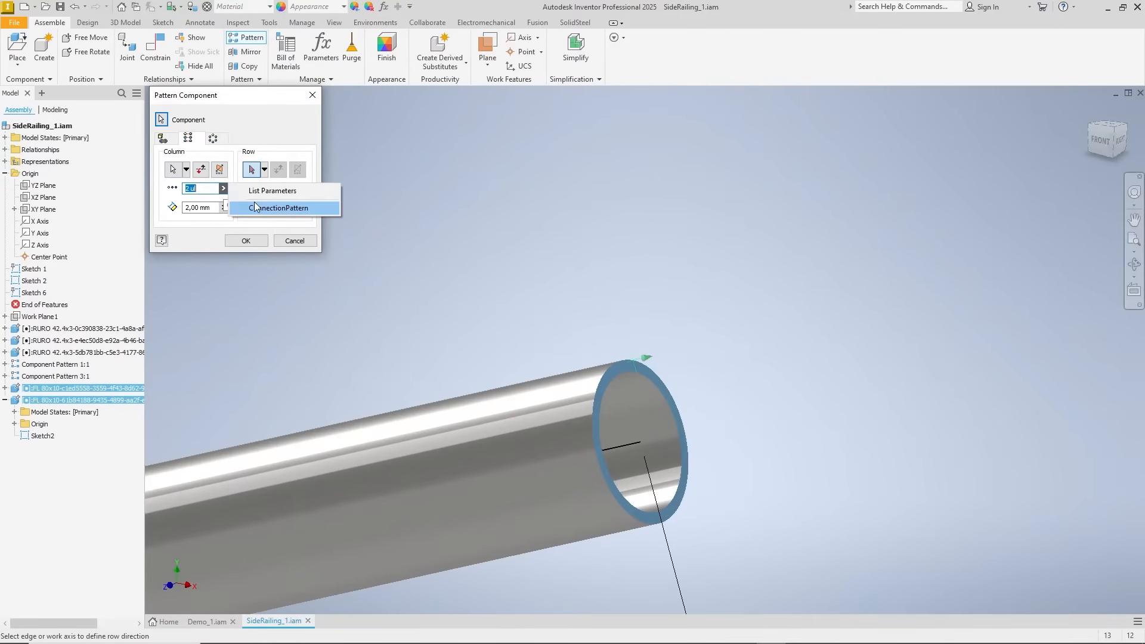
pyautogui.click(254, 207)
pyautogui.click(223, 207)
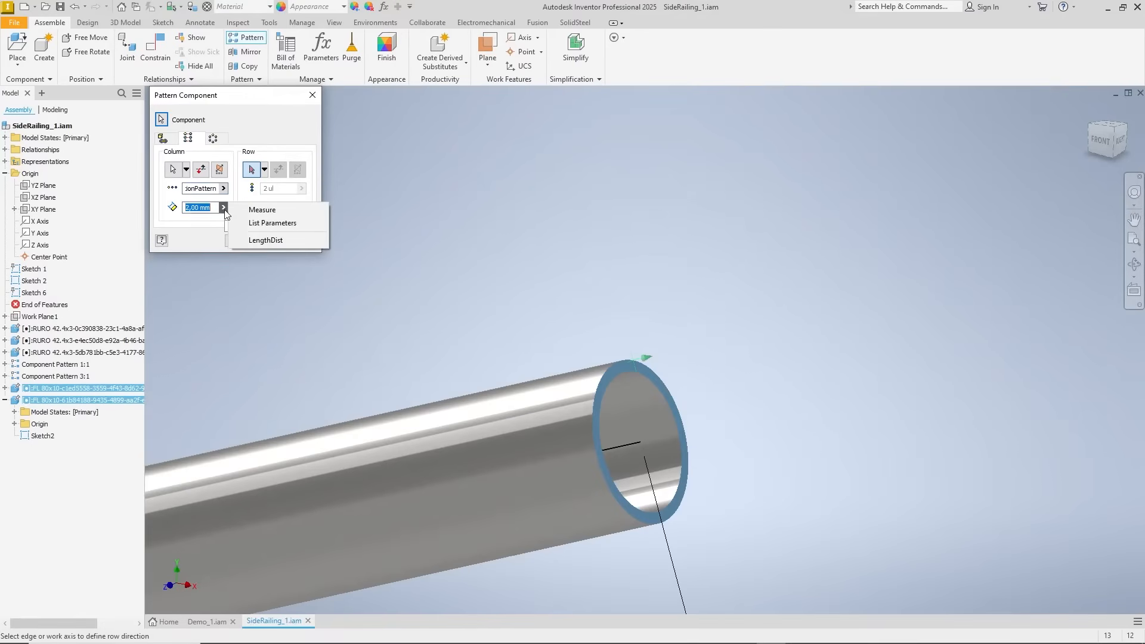
pyautogui.click(284, 239)
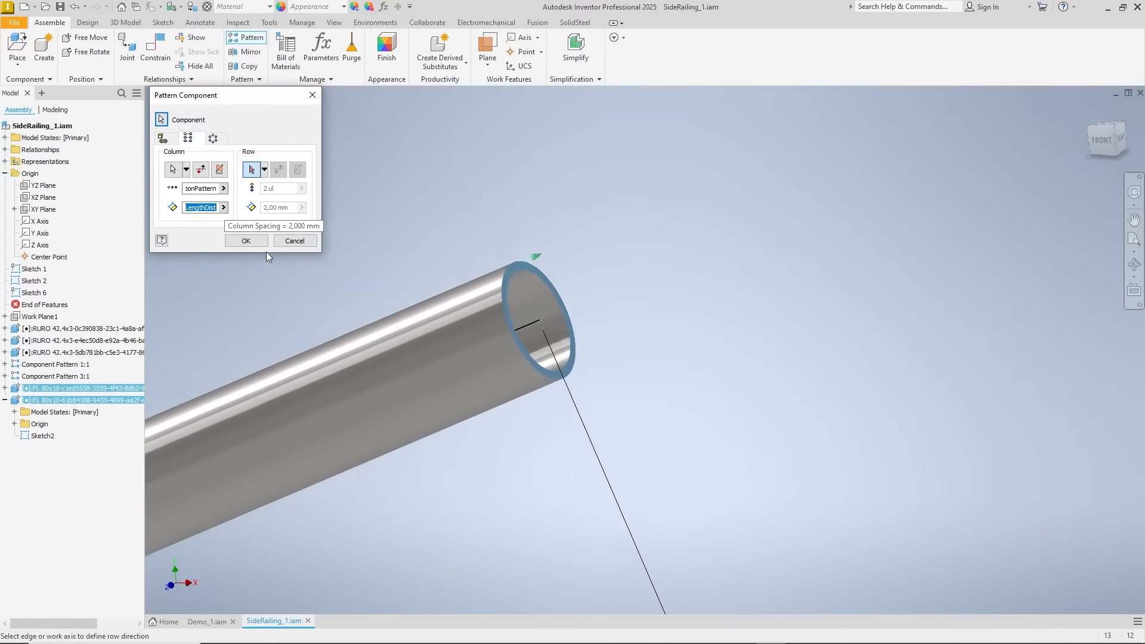
pyautogui.click(259, 245)
# Hide the center point in the side railing assembly's origin.
pyautogui.scroll(-5, 532, 402)
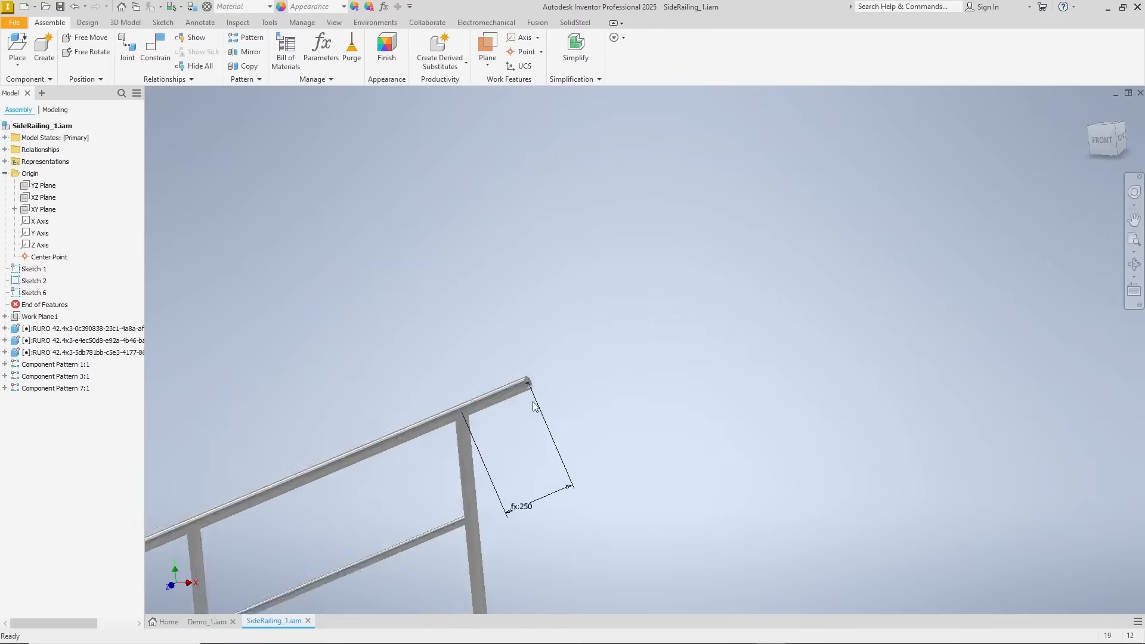
pyautogui.scroll(-5, 532, 402)
pyautogui.keyDown('shift'); pyautogui.moveTo(532, 402); pyautogui.dragTo(443, 374, button='middle'); pyautogui.keyUp('shift')
pyautogui.scroll(4, 410, 424)
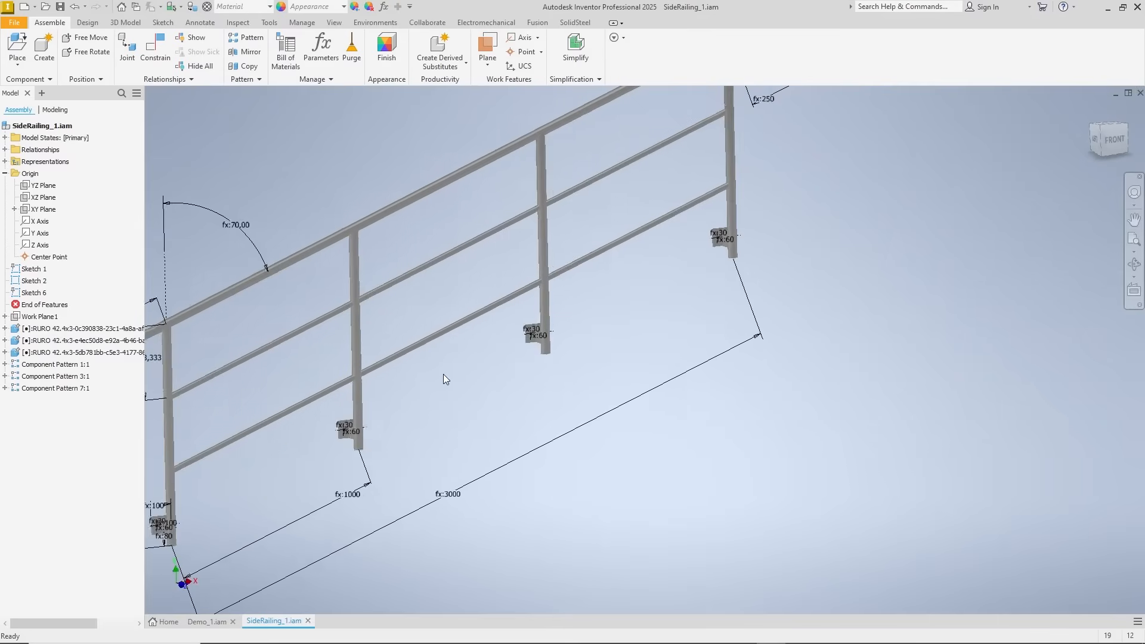
pyautogui.scroll(-3, 443, 375)
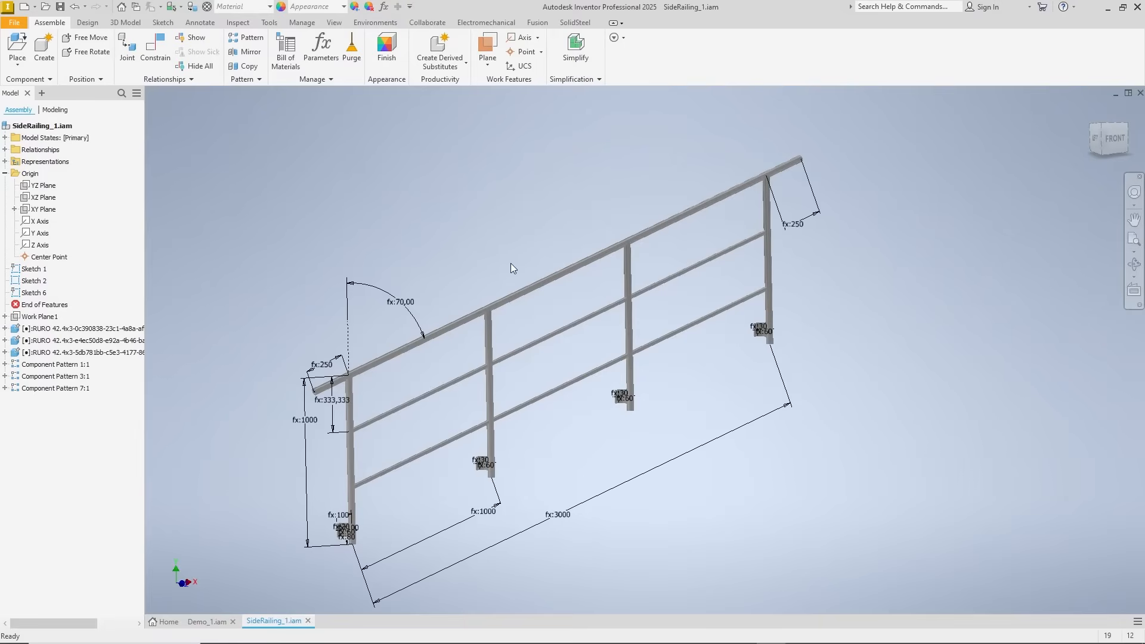
pyautogui.rightClick(46, 257)
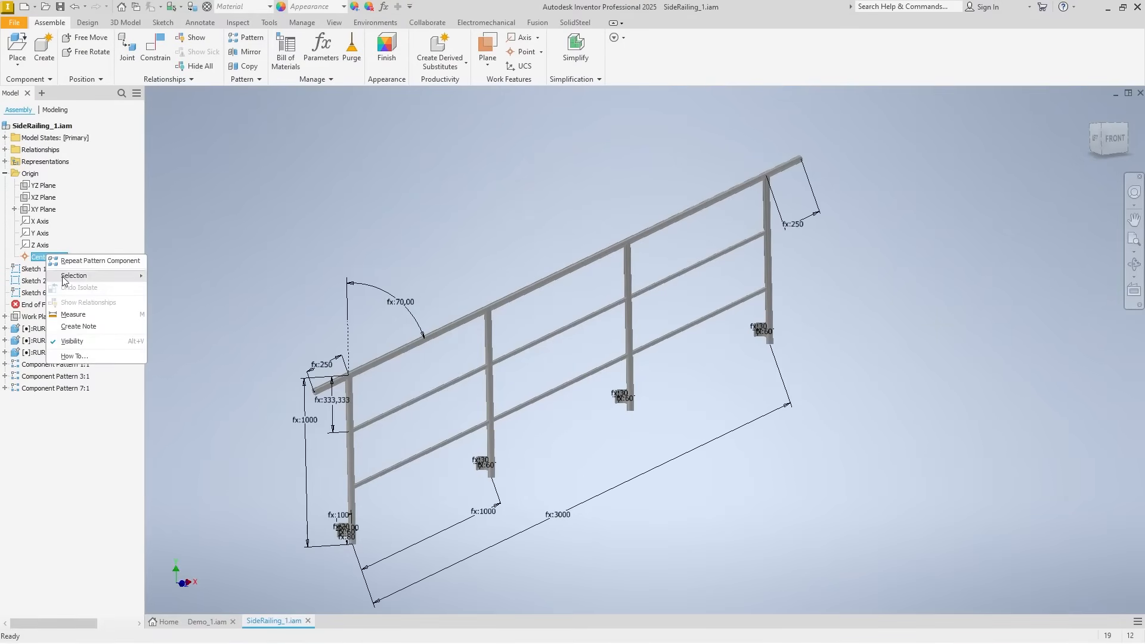
pyautogui.click(93, 339)
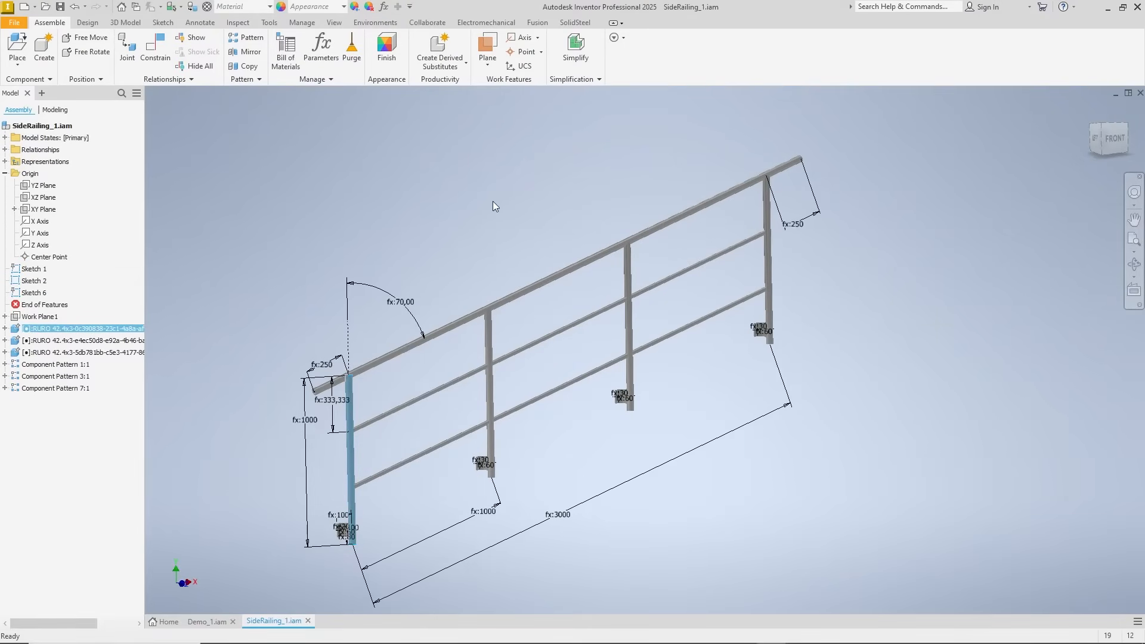
# Save the SideRailing_1 assembly together with all its changed dependent files.
pyautogui.hotkey('ctrl', 's')
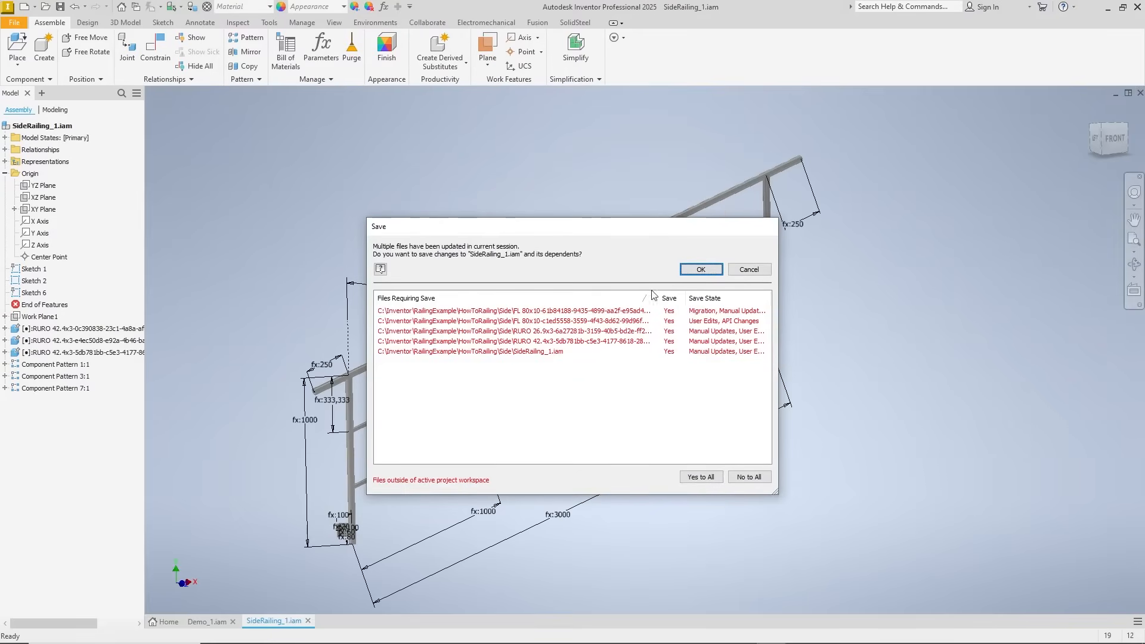
pyautogui.click(701, 477)
pyautogui.click(706, 271)
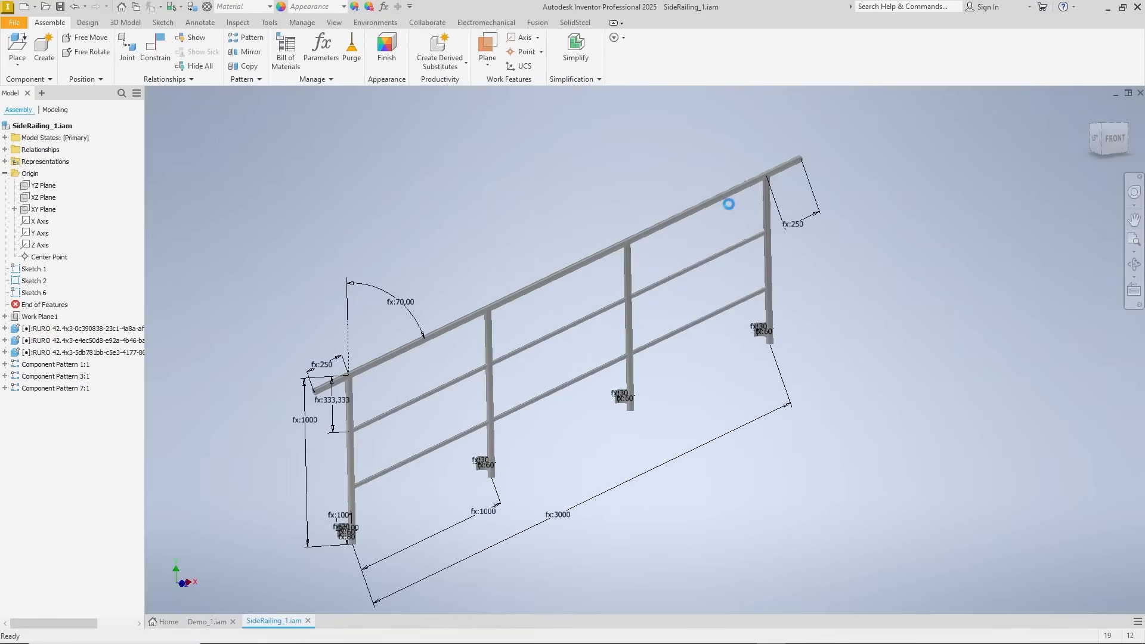
# Start learning the assembly as a reusable SolidSteel railing and name it SideRailing_2.
pyautogui.click(575, 22)
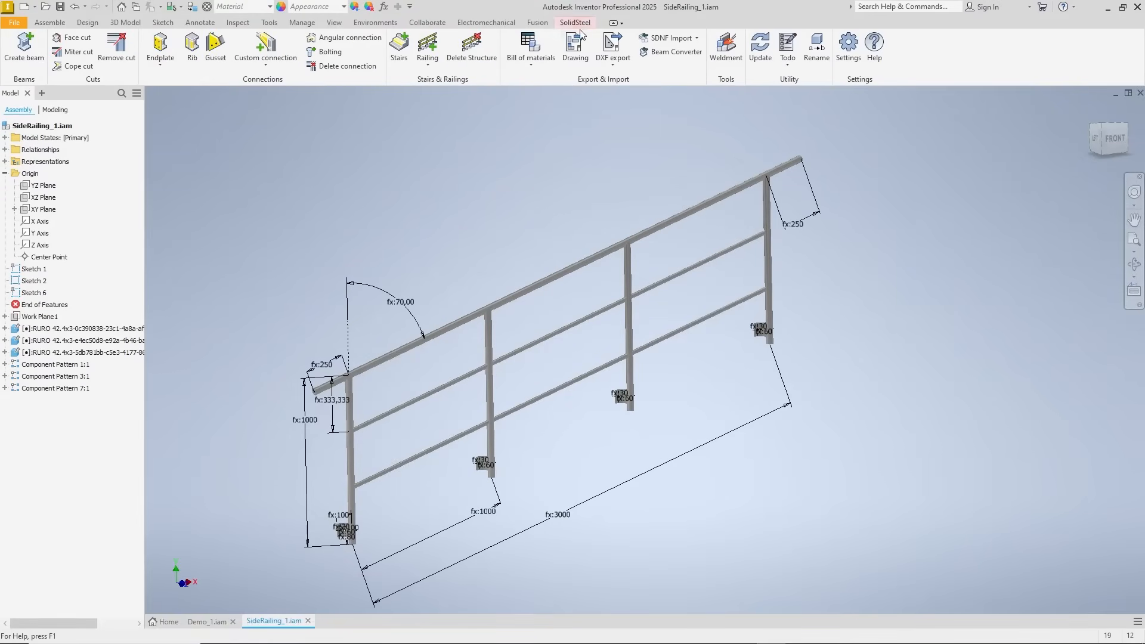
pyautogui.click(426, 68)
pyautogui.click(436, 112)
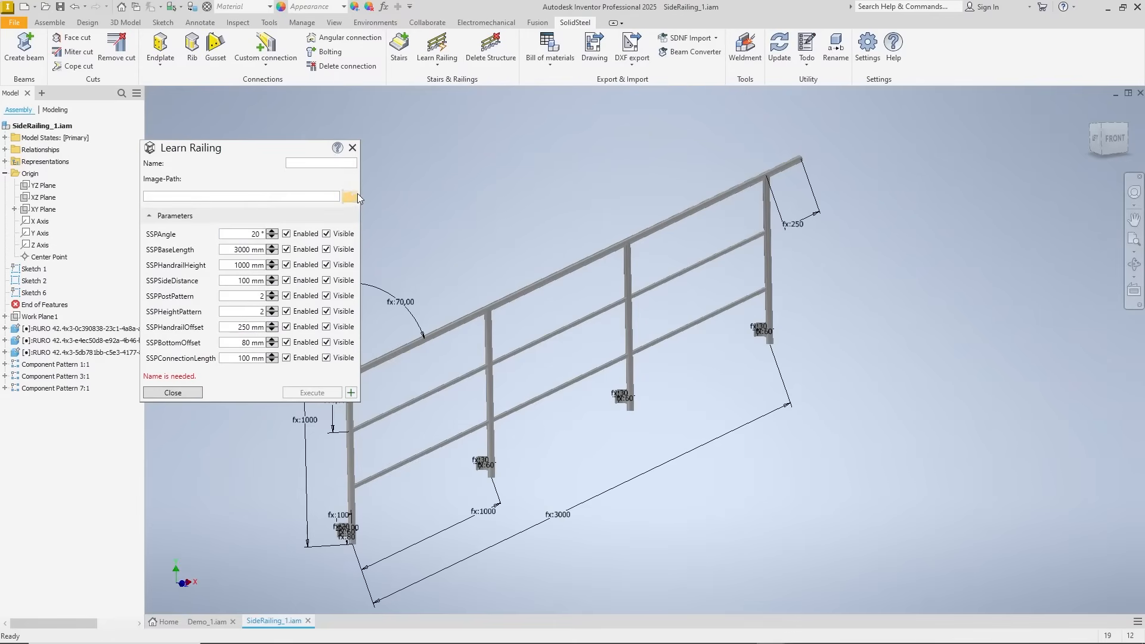
pyautogui.write('SideRailing_2')
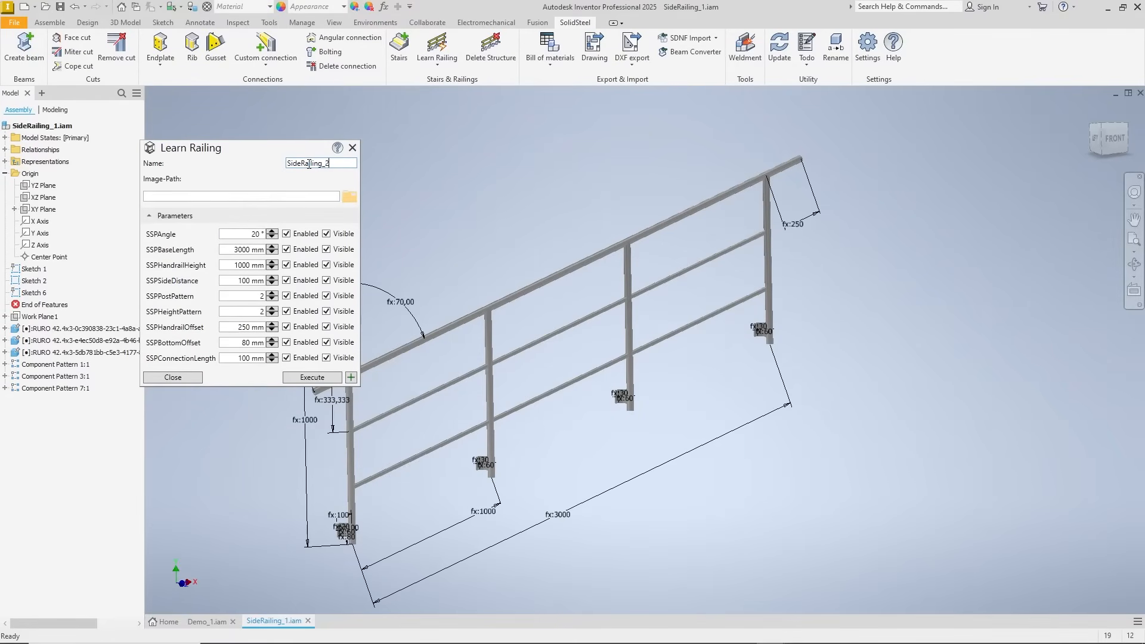
# Assign railing_preview.jpg from the Side folder as the learned railing's preview image.
pyautogui.click(351, 198)
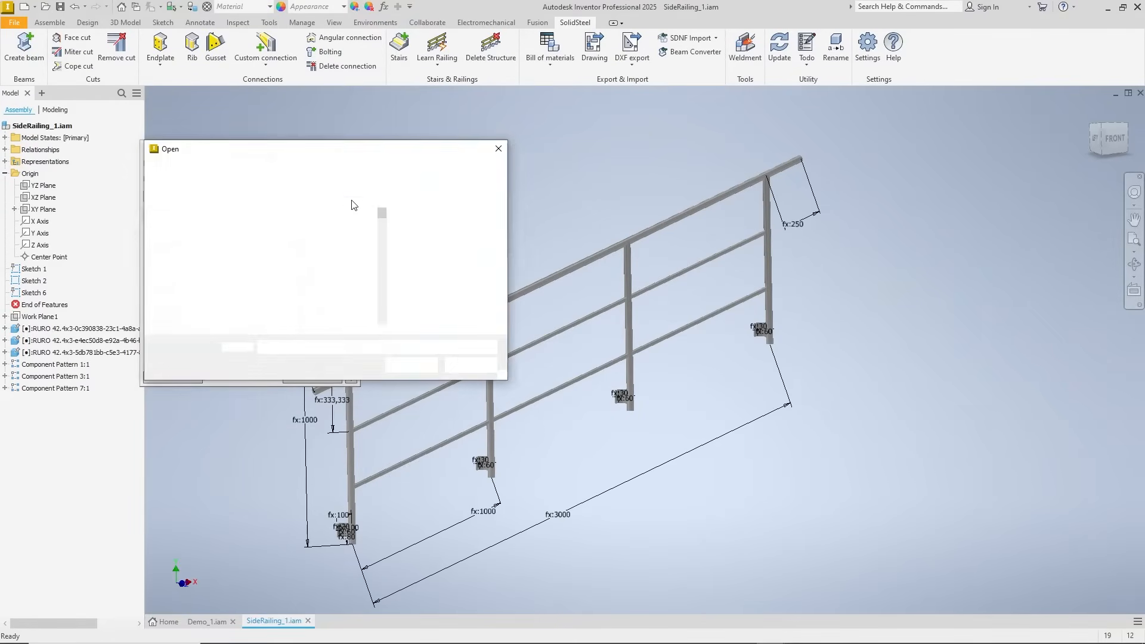
pyautogui.scroll(-3, 362, 260)
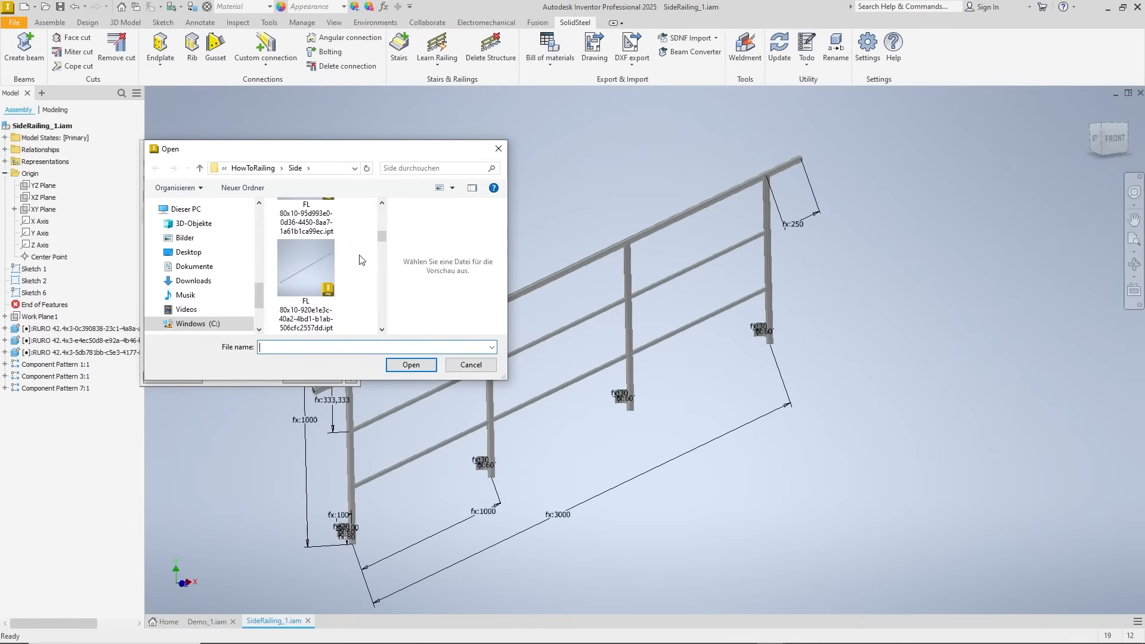
pyautogui.scroll(-5, 359, 260)
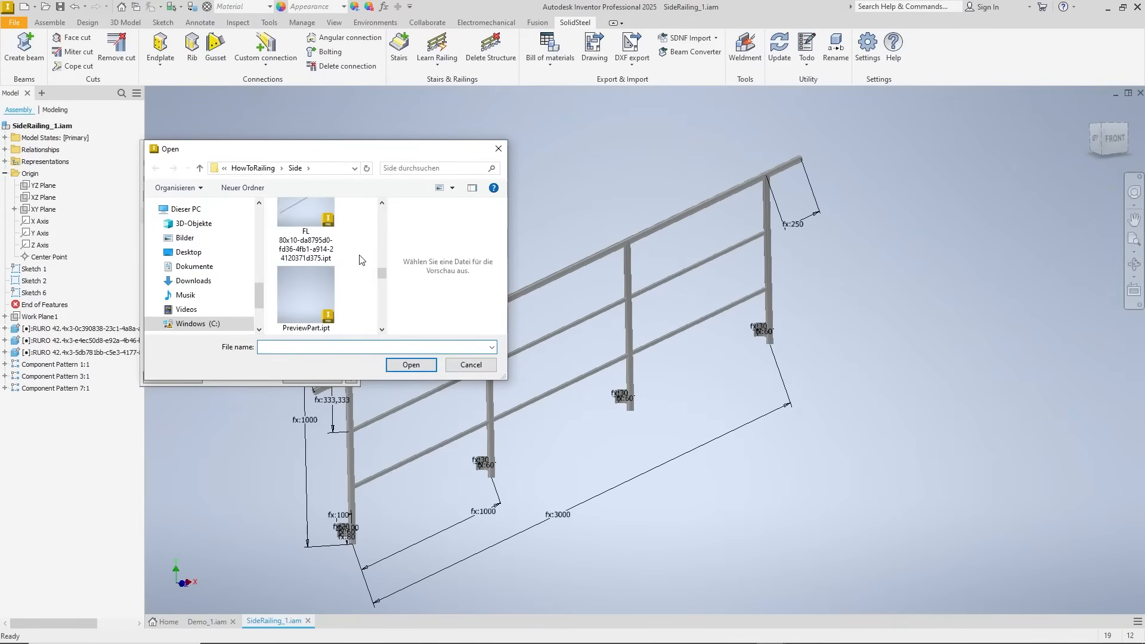
pyautogui.scroll(-2, 359, 260)
pyautogui.click(307, 309)
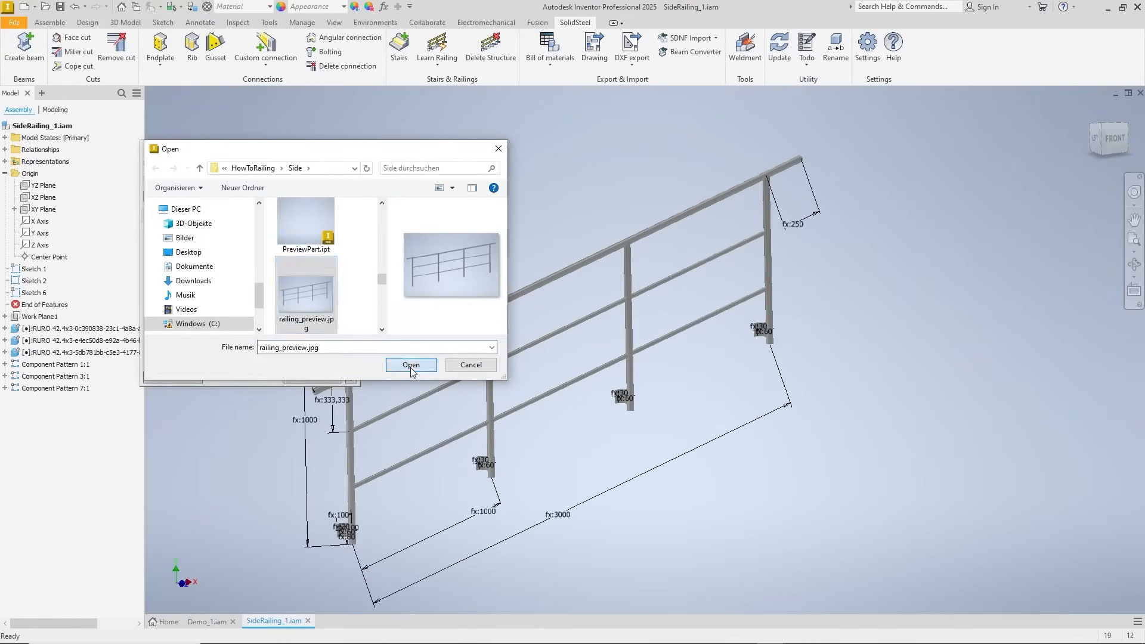
pyautogui.click(411, 365)
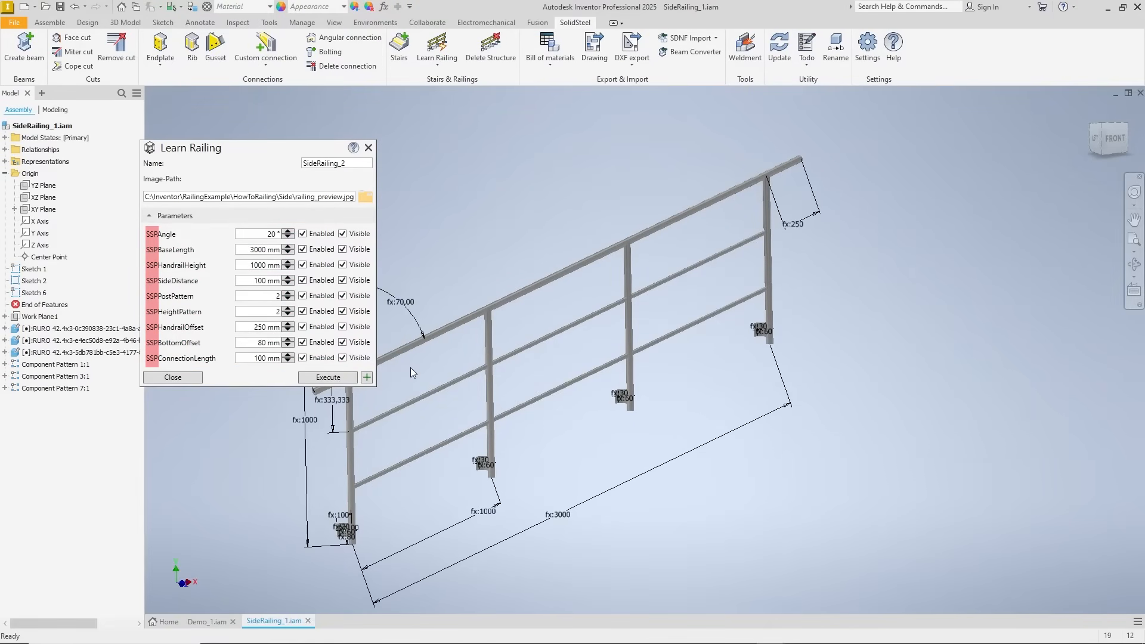
# Disable editing of the SSPAngle and SSPBaseLength parameters and execute the railing learning.
pyautogui.click(302, 234)
pyautogui.click(301, 250)
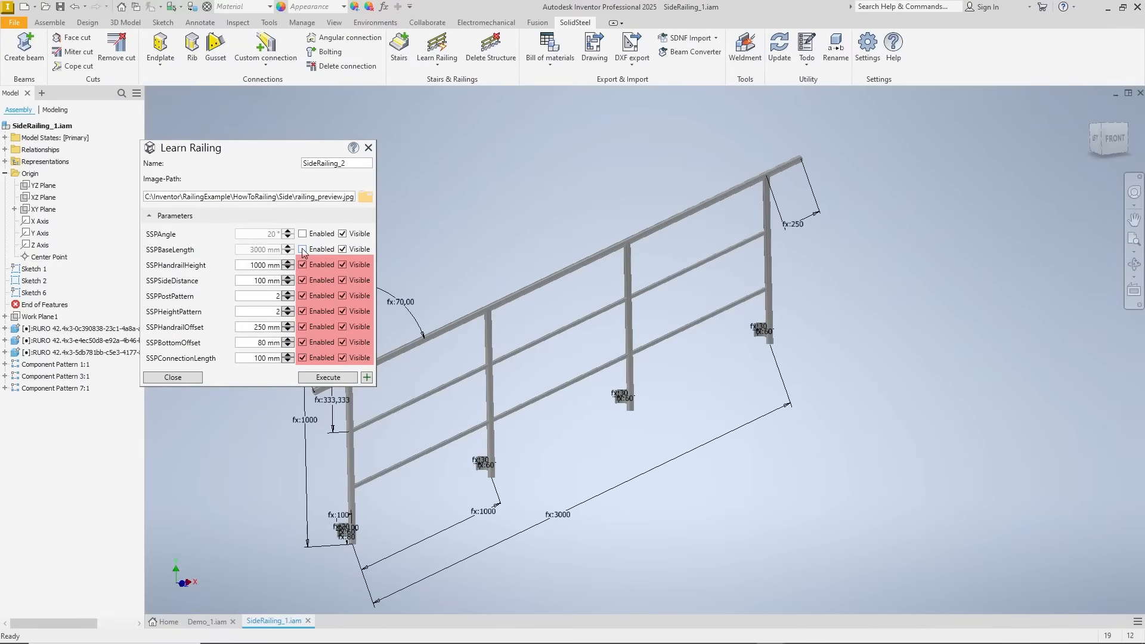
pyautogui.click(319, 378)
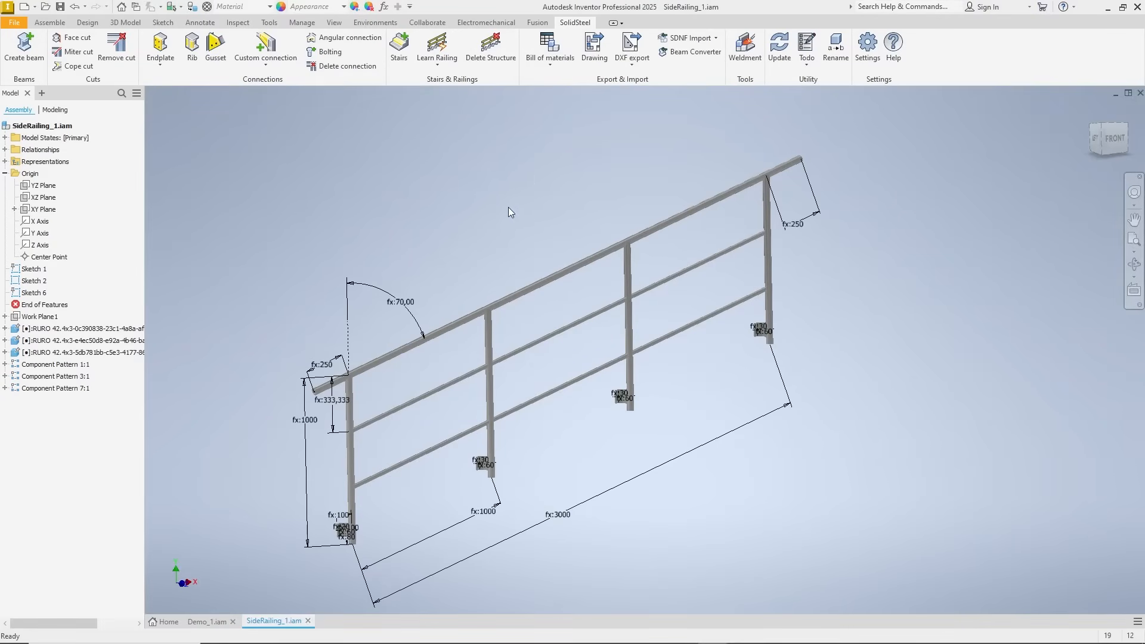
# In the Demo_1 assembly, start a railing on the sketch line along the front HEA 200 beam and choose the SideRailing_2 template.
pyautogui.click(198, 622)
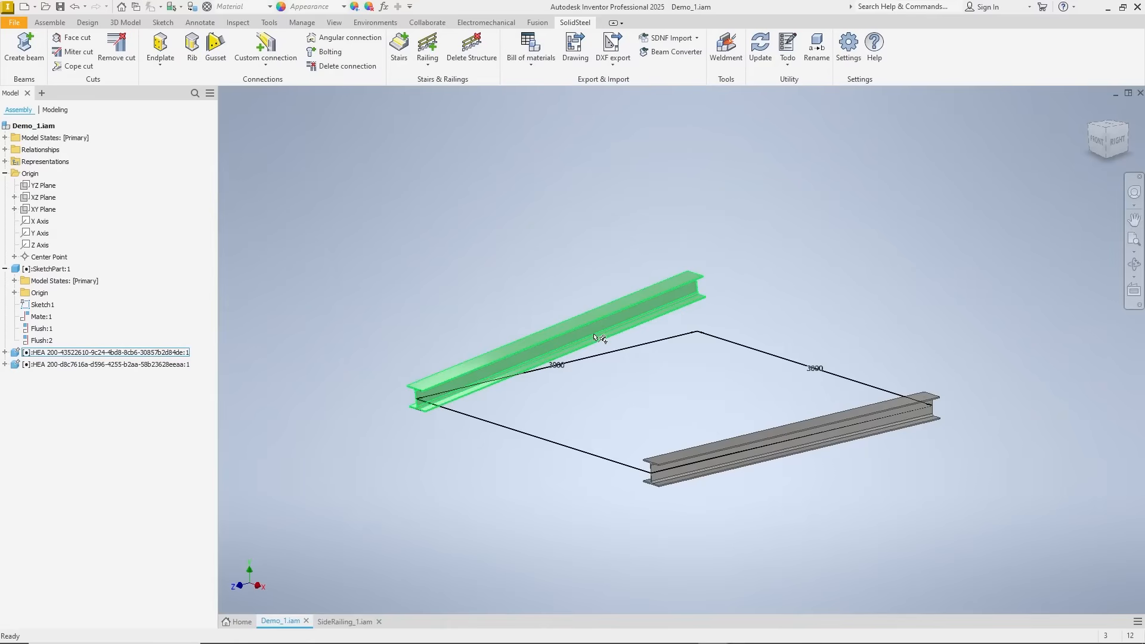
pyautogui.click(428, 47)
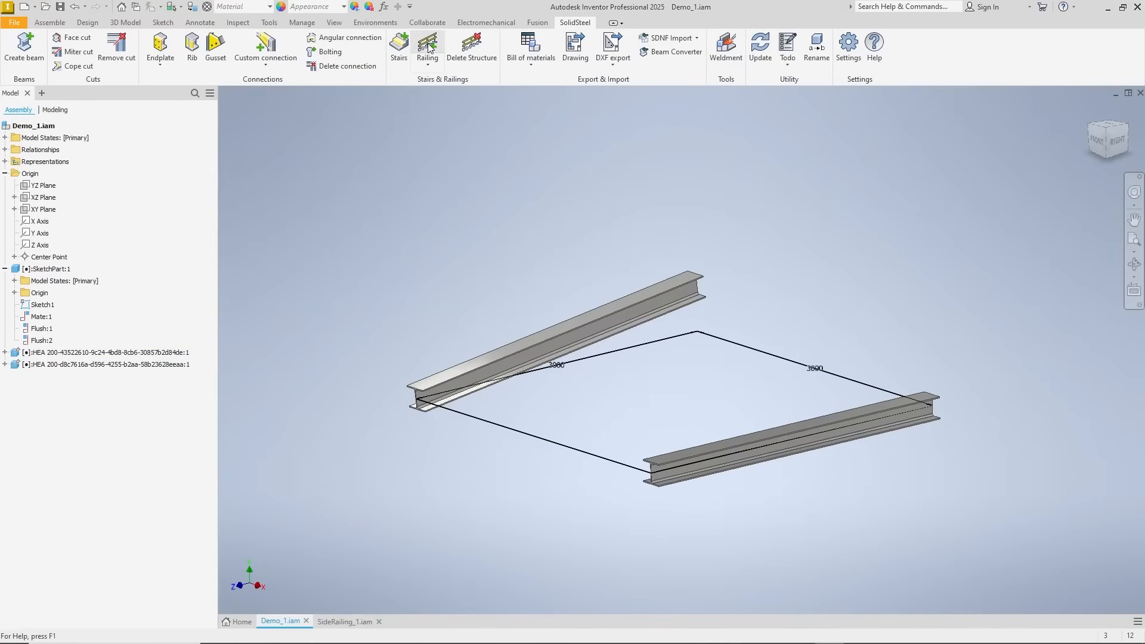
pyautogui.click(761, 451)
pyautogui.click(172, 130)
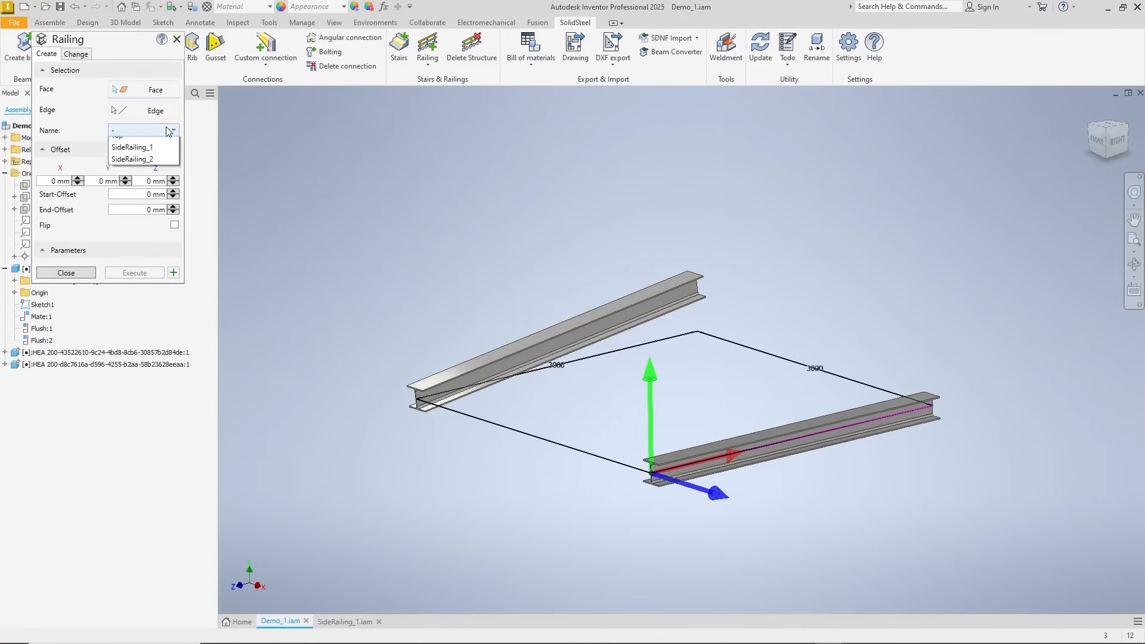
pyautogui.click(158, 191)
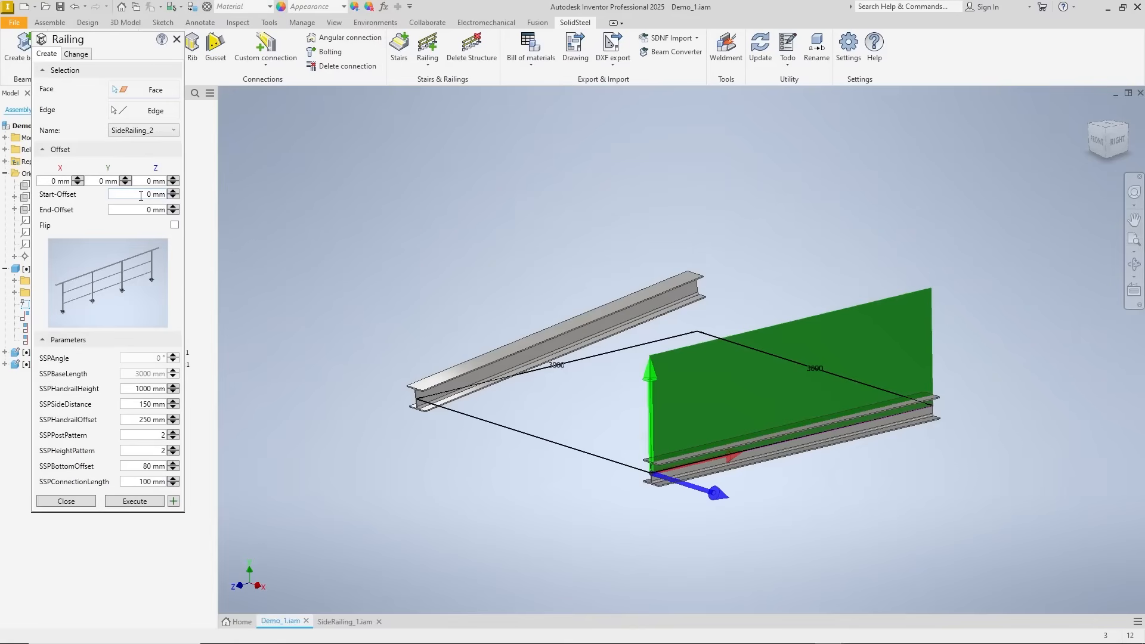
# Set the railing's start offset and end offset to 100 mm each.
pyautogui.write('10')
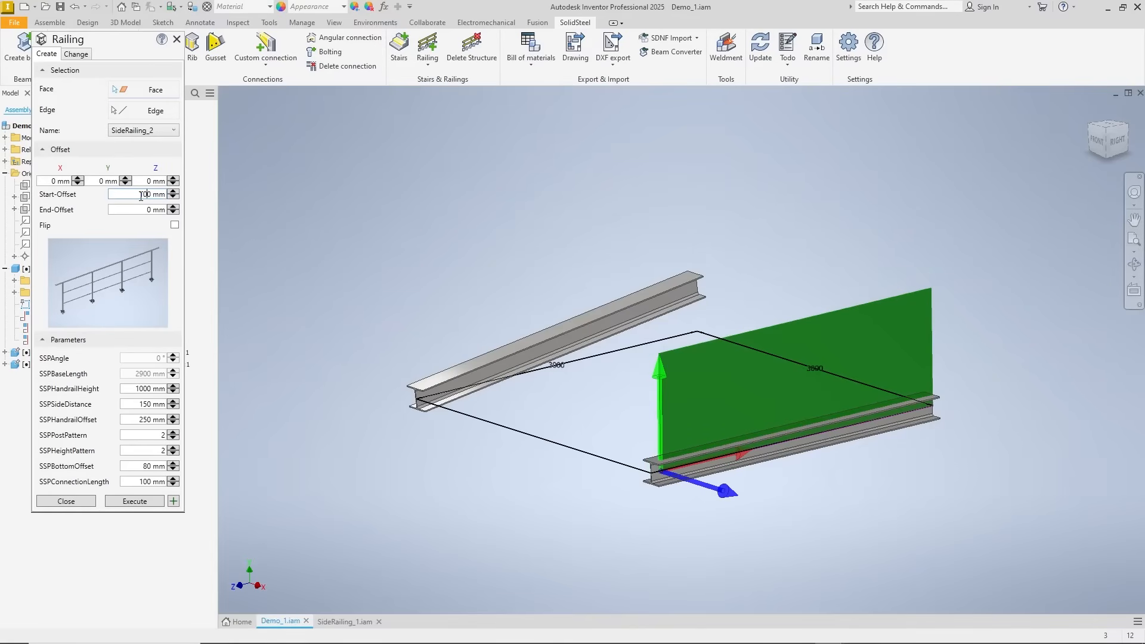
pyautogui.press('Tab')
pyautogui.write('10')
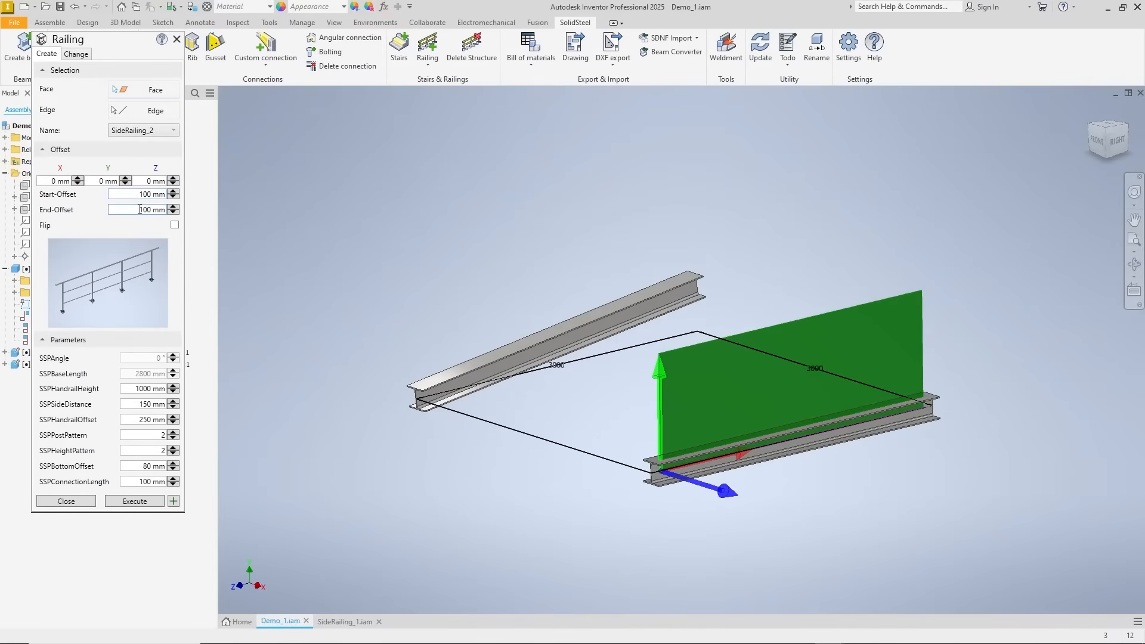
# Set SSPSideDistance to 130 mm and create the railing on the beam, keeping the railing command open.
pyautogui.doubleClick(146, 405)
pyautogui.write('130')
pyautogui.click(174, 501)
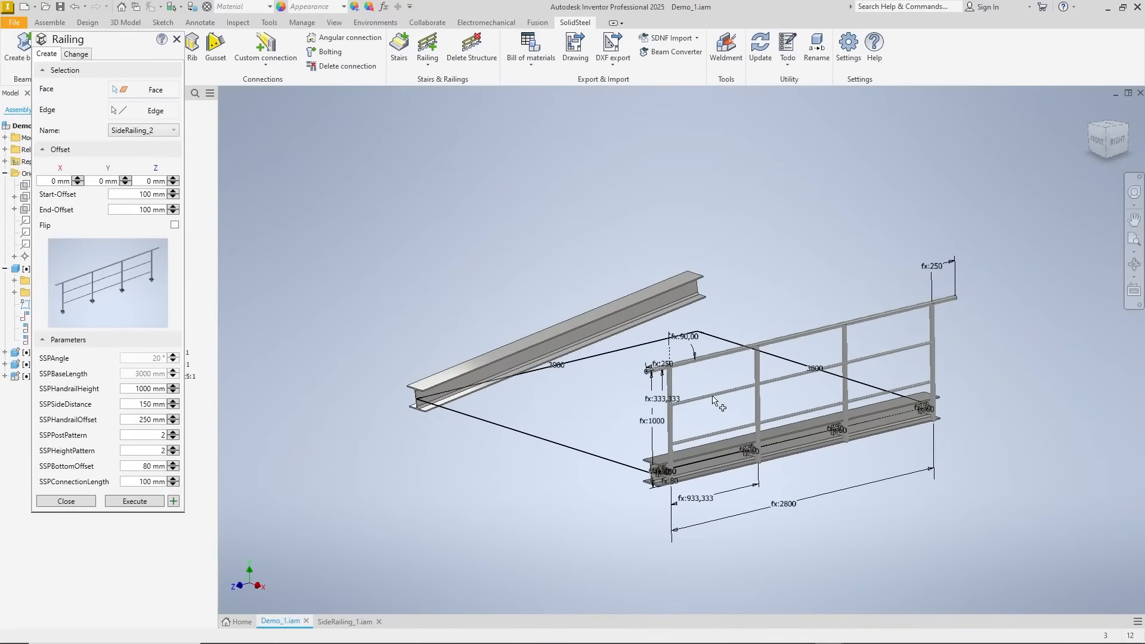
pyautogui.scroll(-3, 721, 420)
pyautogui.scroll(-5, 722, 421)
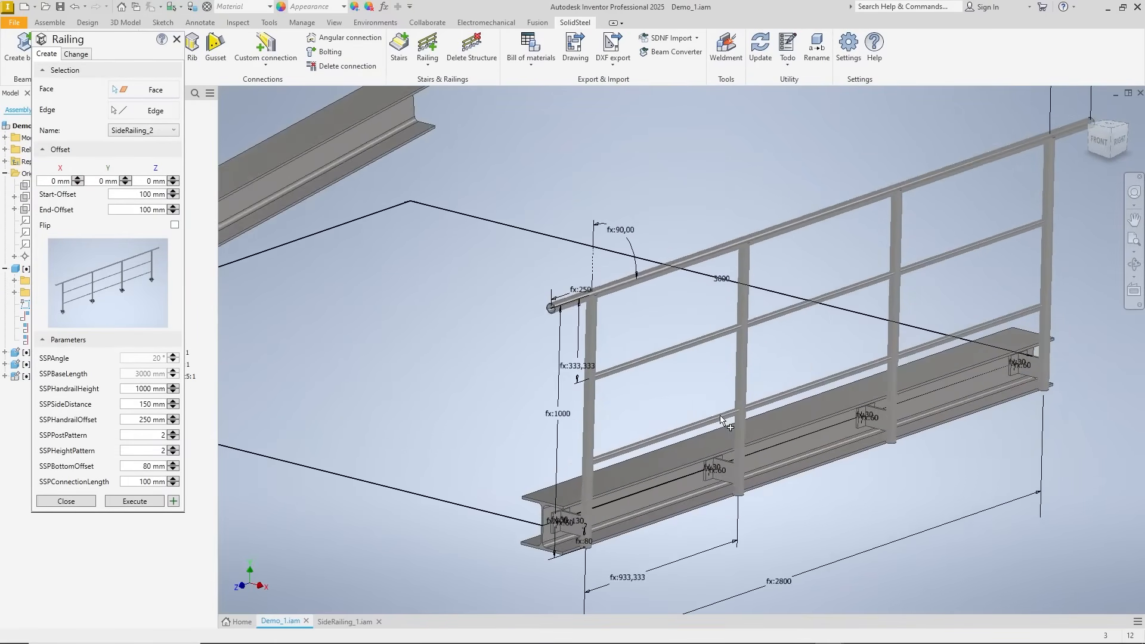
pyautogui.keyDown('shift'); pyautogui.moveTo(721, 421); pyautogui.dragTo(721, 421, button='middle'); pyautogui.keyUp('shift')
pyautogui.scroll(3, 720, 421)
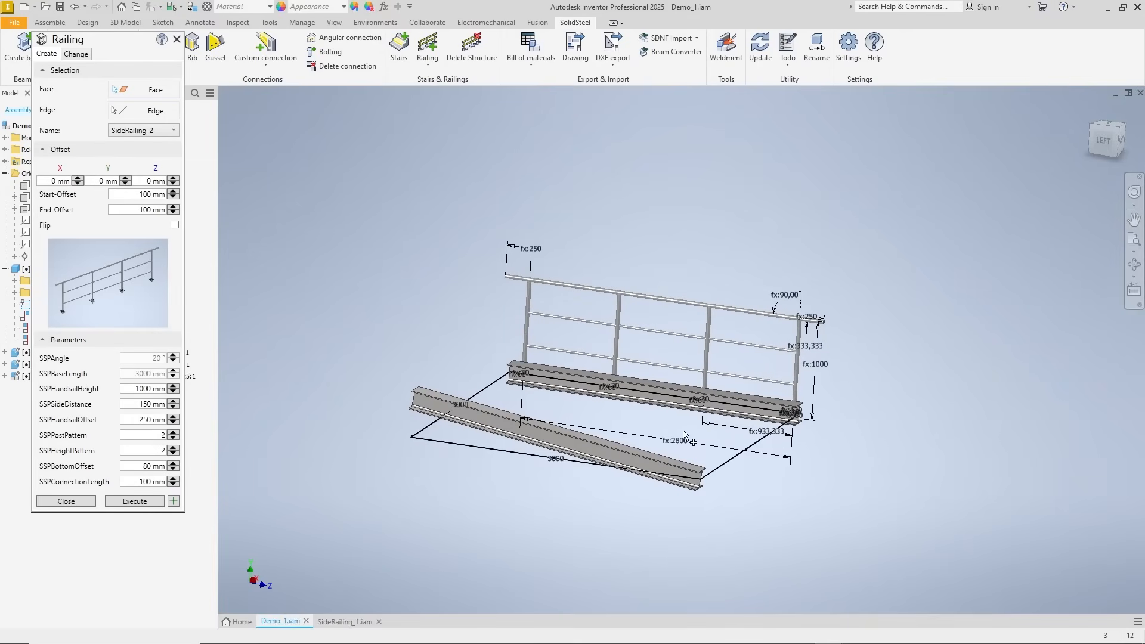
# Create a second SideRailing_2 on the sloped beam with SSPSideDistance 130 mm and the post and height patterns each reduced by one.
pyautogui.click(582, 448)
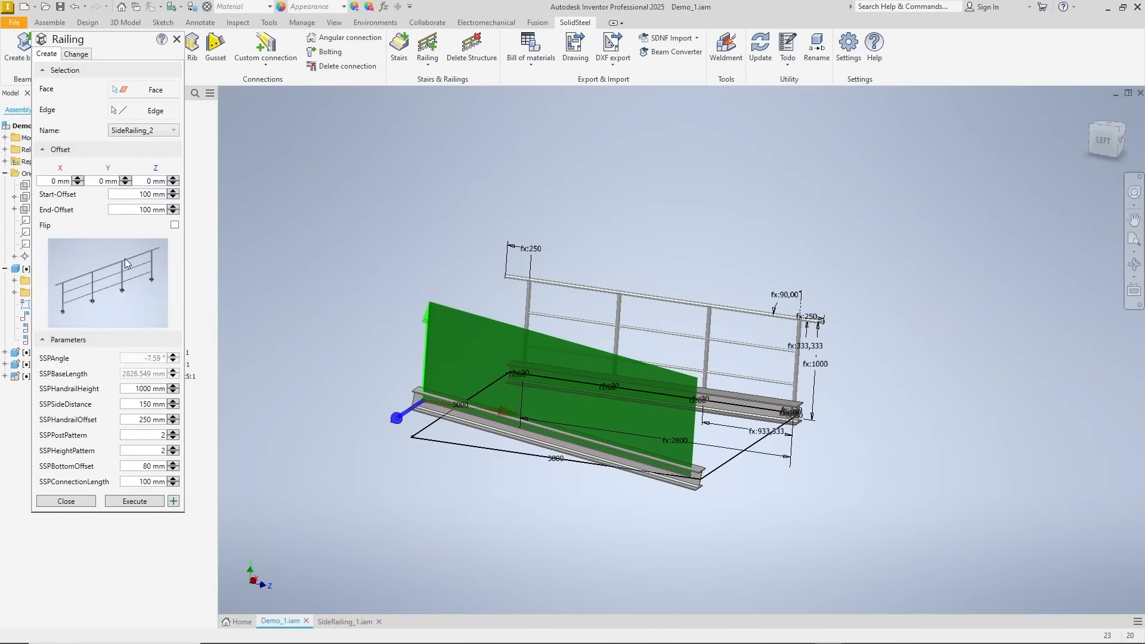
pyautogui.doubleClick(147, 405)
pyautogui.write('130')
pyautogui.click(173, 438)
pyautogui.click(139, 500)
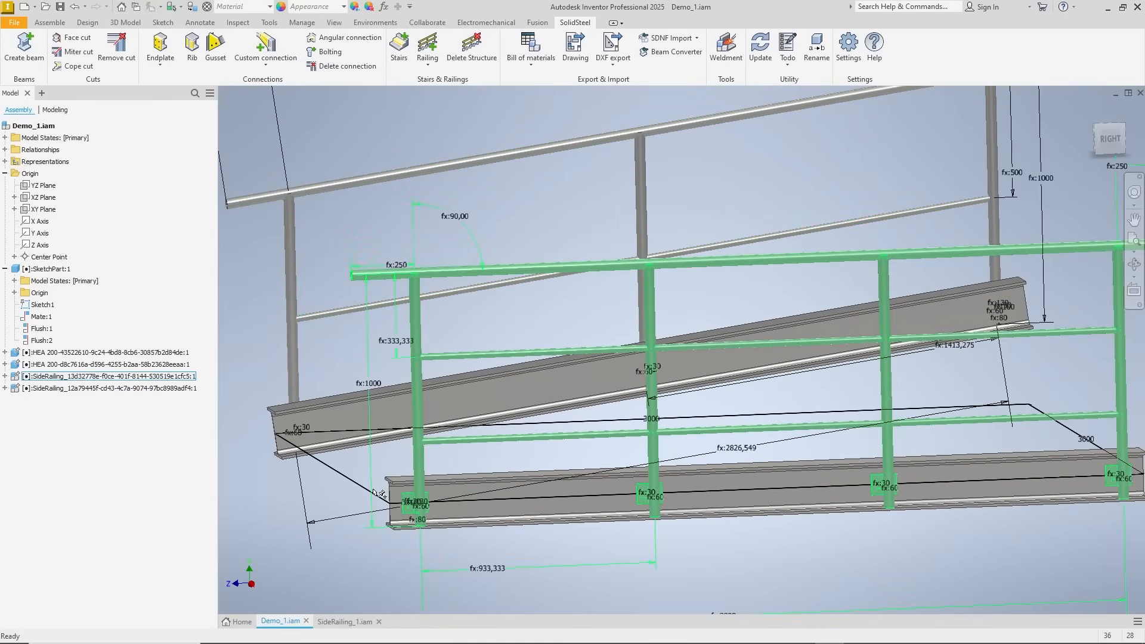
# Start manual bolting by sketch points from the level railing's connection plates to the beam web, and add all four plates' points as positions.
pyautogui.click(329, 52)
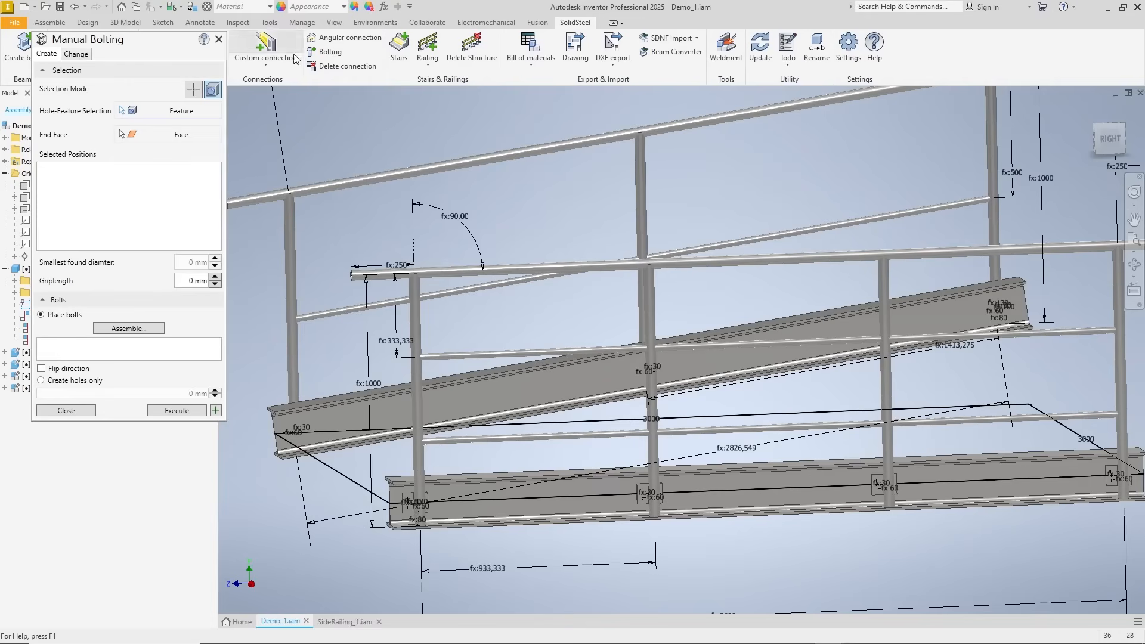
pyautogui.click(193, 90)
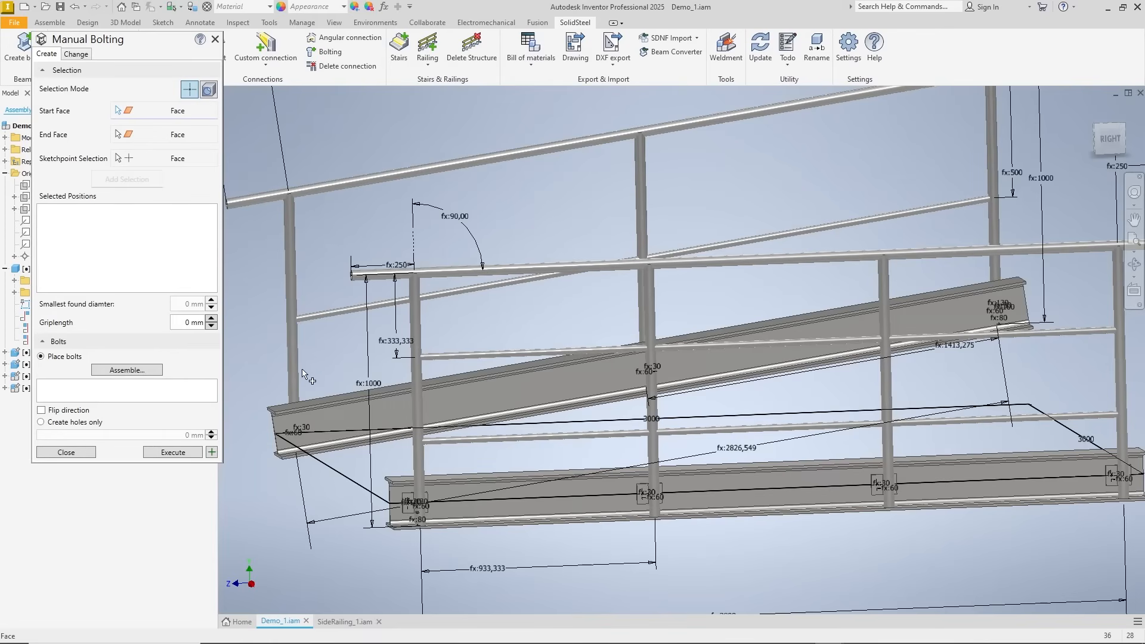
pyautogui.click(408, 507)
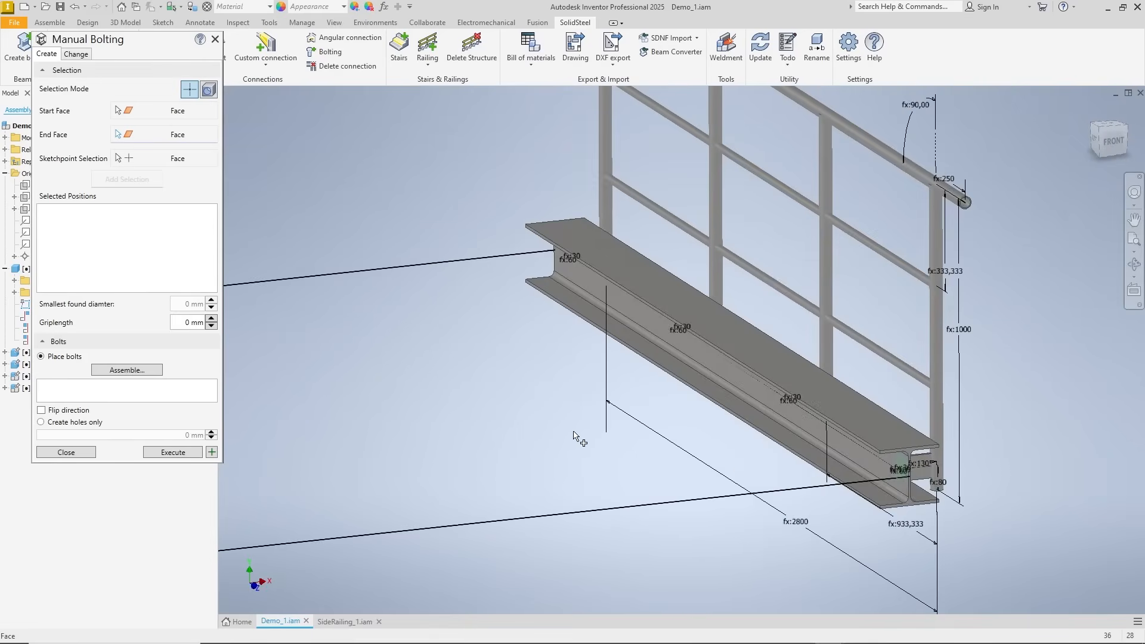
pyautogui.click(717, 370)
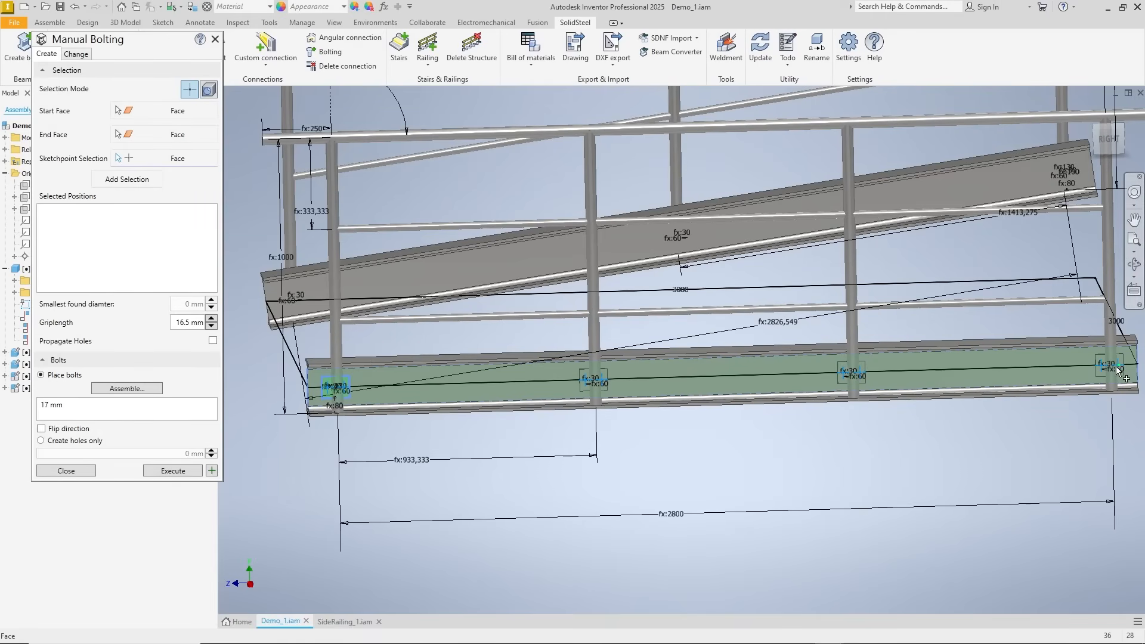
pyautogui.click(127, 179)
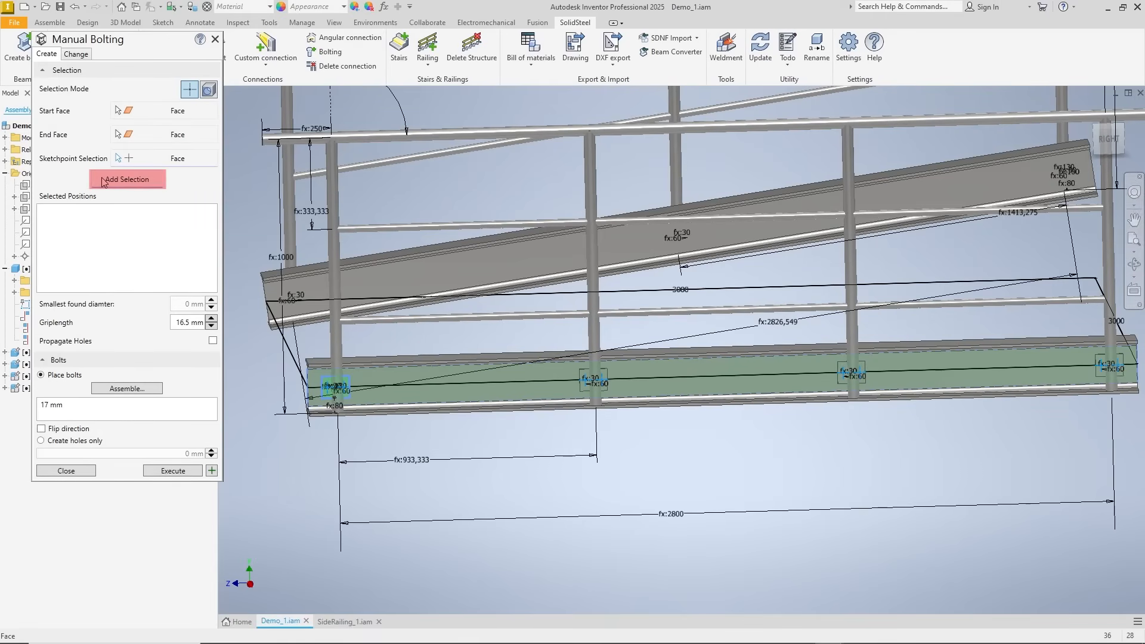
pyautogui.keyDown('shift'); pyautogui.moveTo(458, 335); pyautogui.dragTo(460, 336, button='middle'); pyautogui.keyUp('shift')
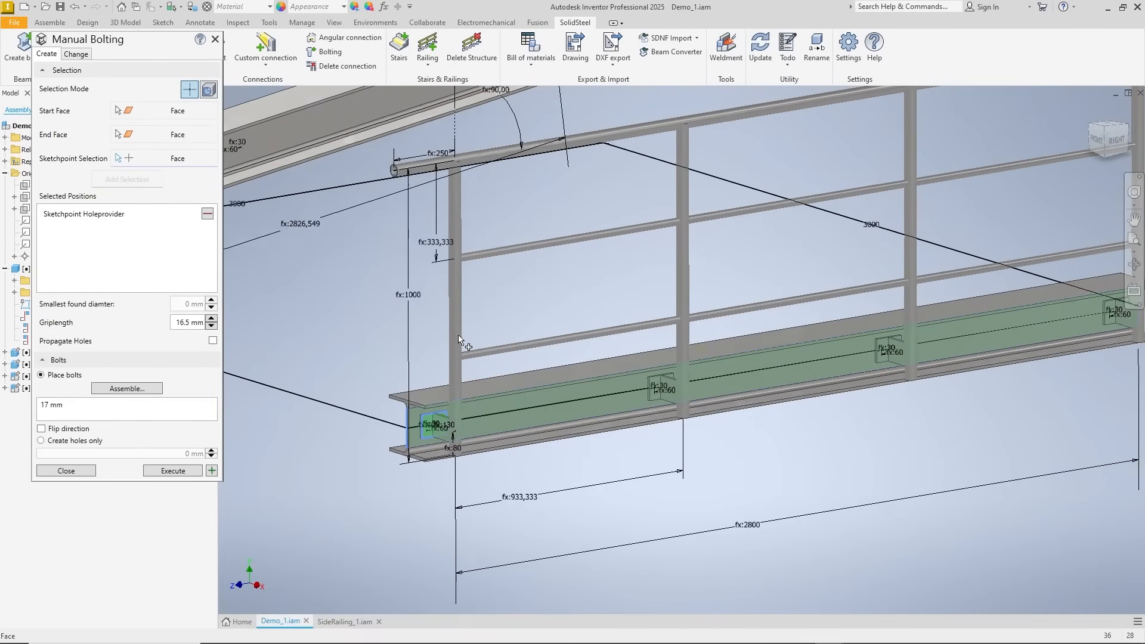
# Assemble the bolt set from an EN 14399-4 M12 screw with its default mountings and accept it.
pyautogui.click(127, 388)
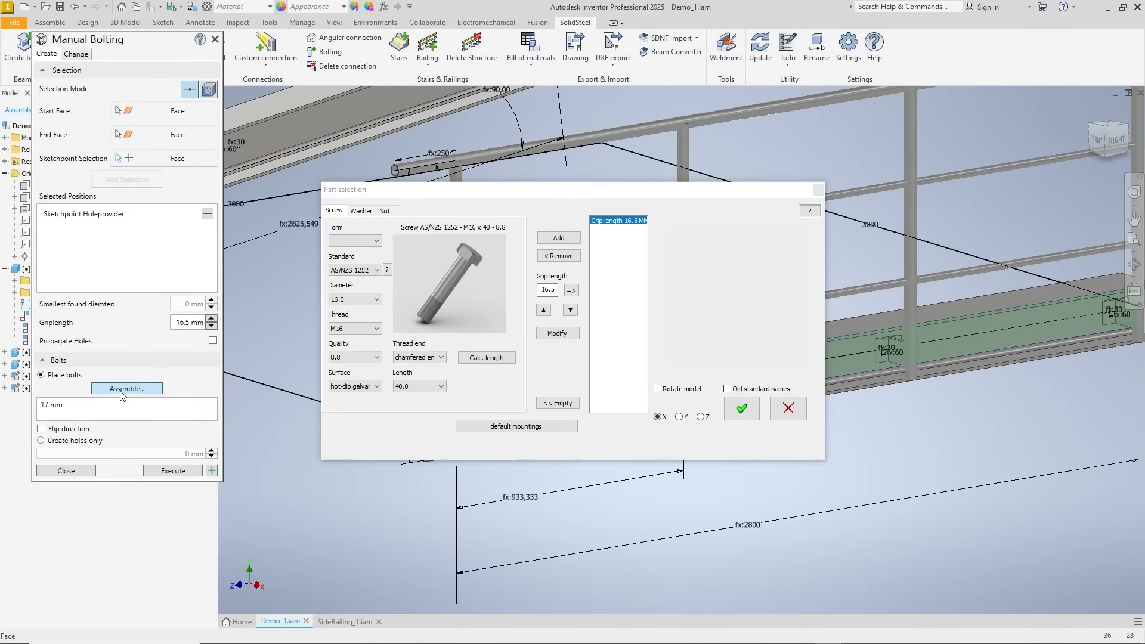
pyautogui.click(347, 275)
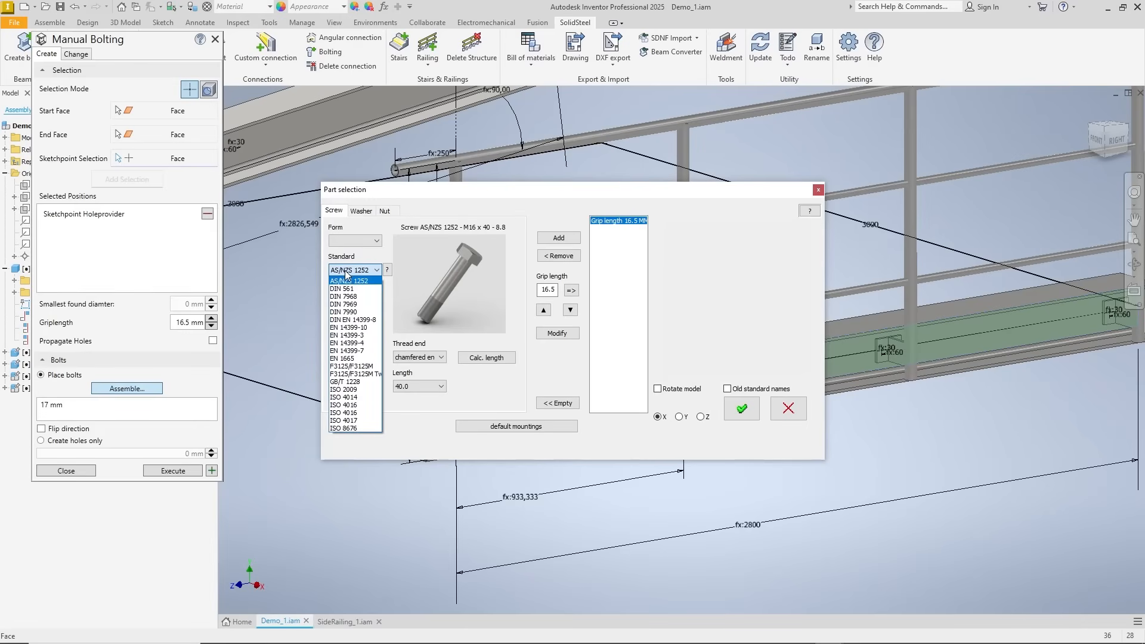
pyautogui.click(355, 344)
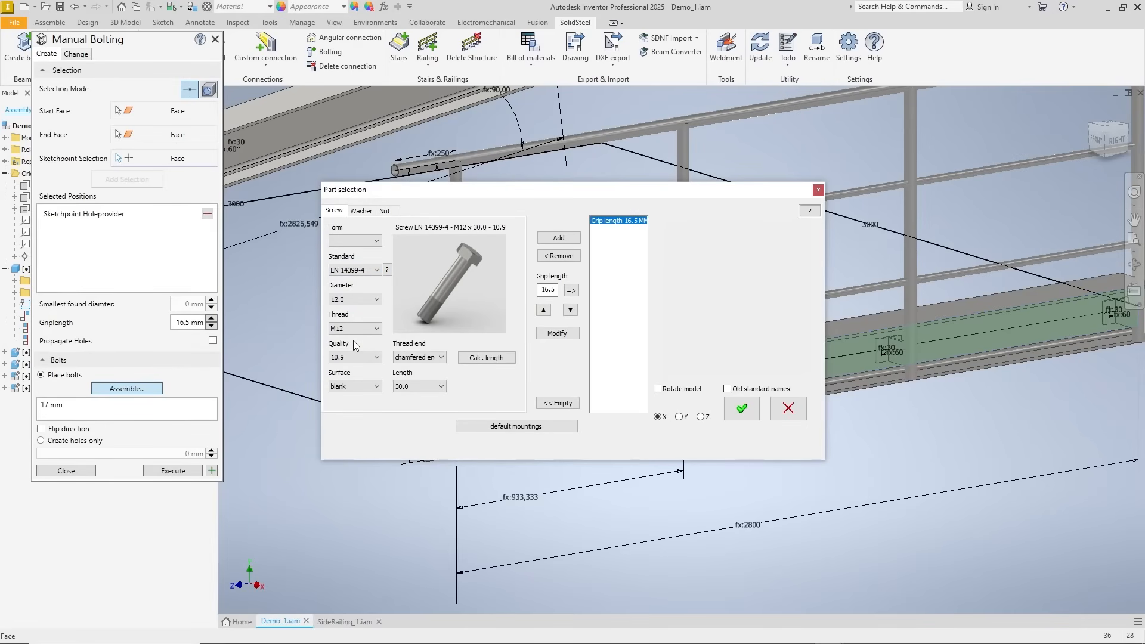
pyautogui.click(561, 238)
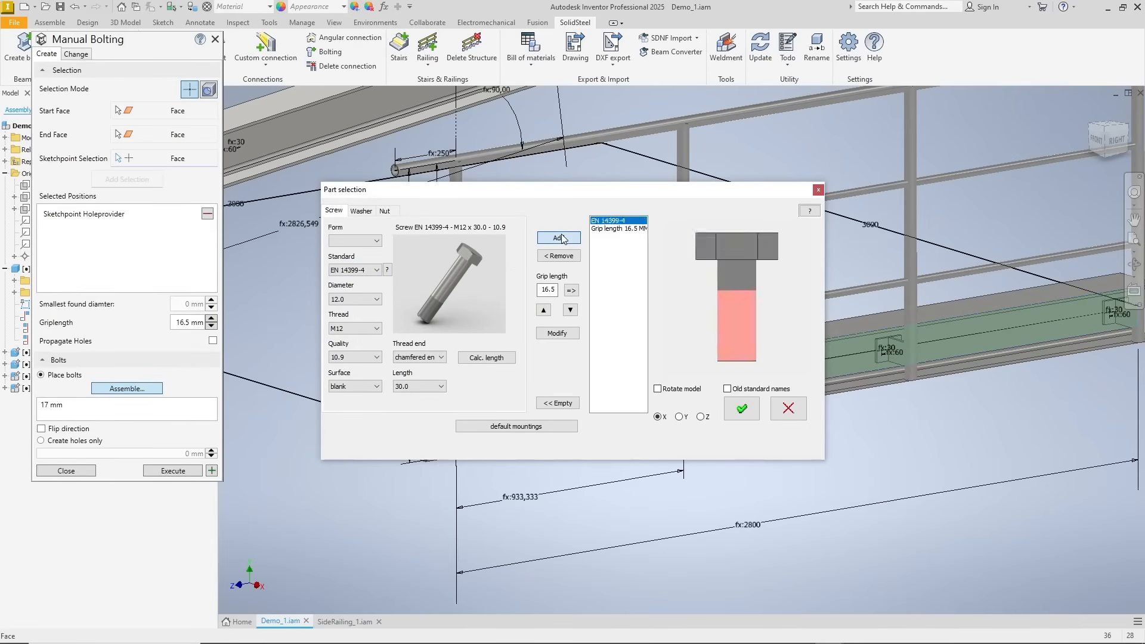
pyautogui.click(528, 430)
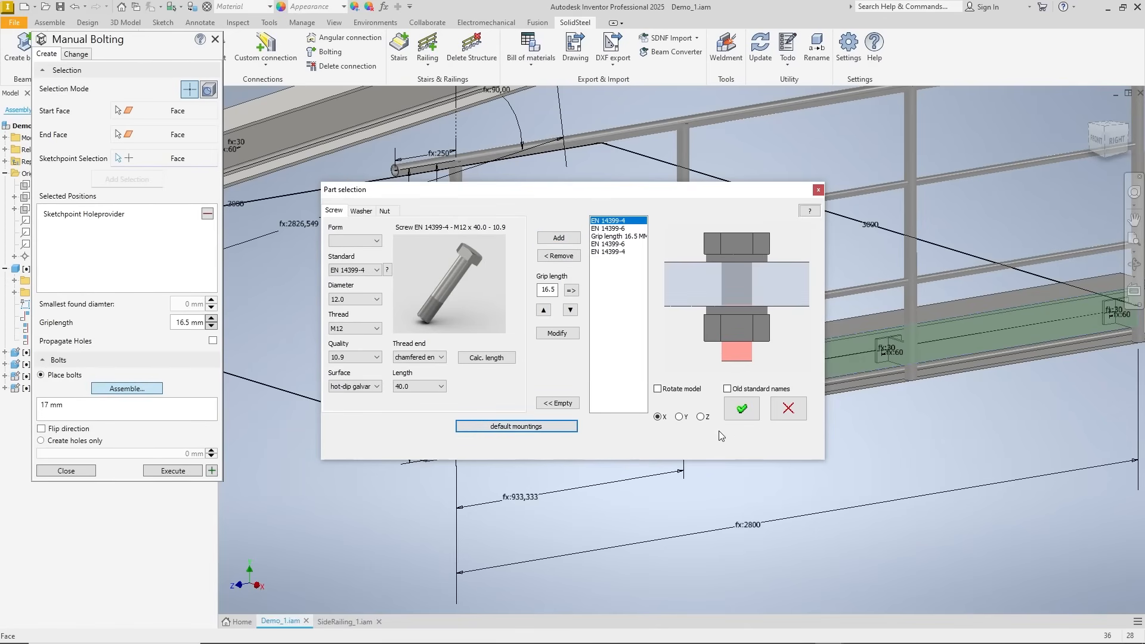
pyautogui.click(742, 409)
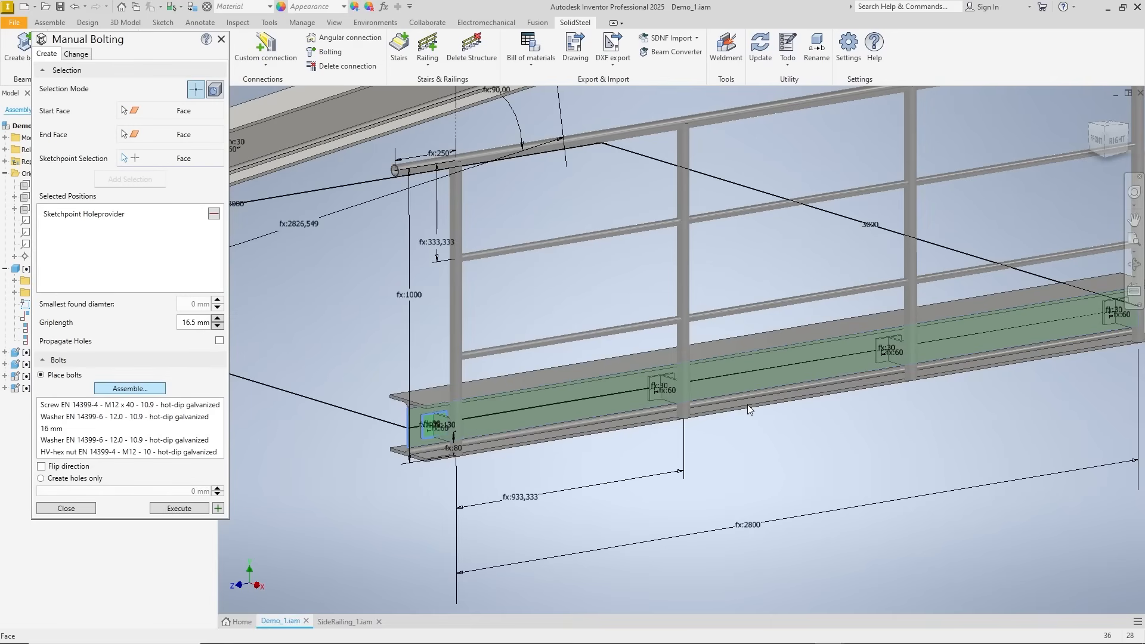
# Create the bolts on the level beam's railing plates, keeping the manual bolting command open.
pyautogui.scroll(-8, 748, 409)
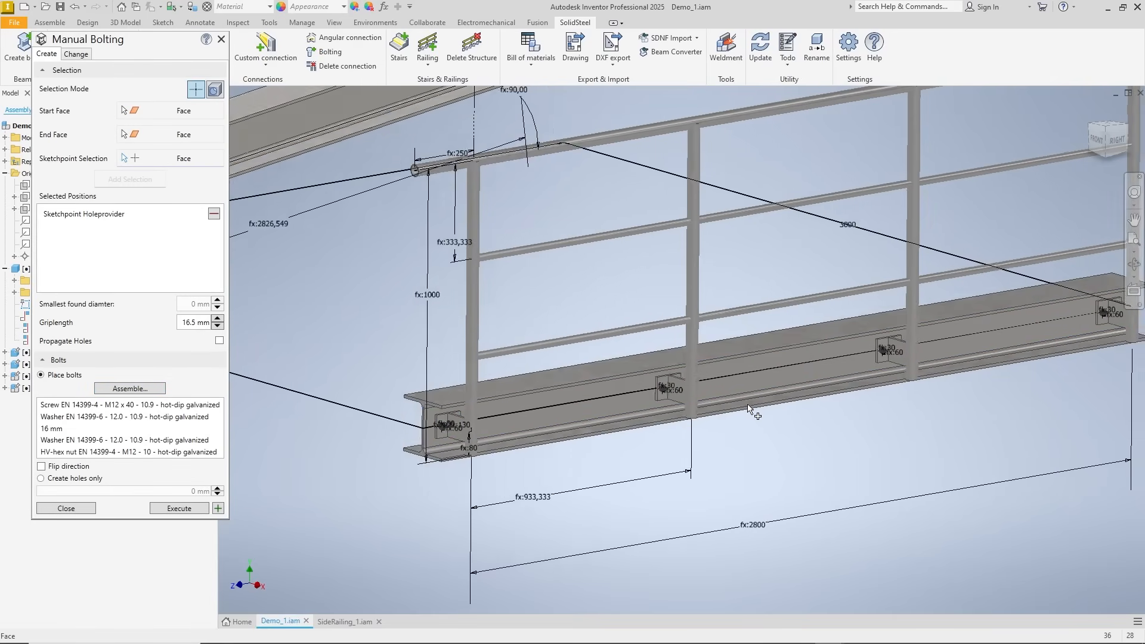
pyautogui.scroll(-6, 749, 408)
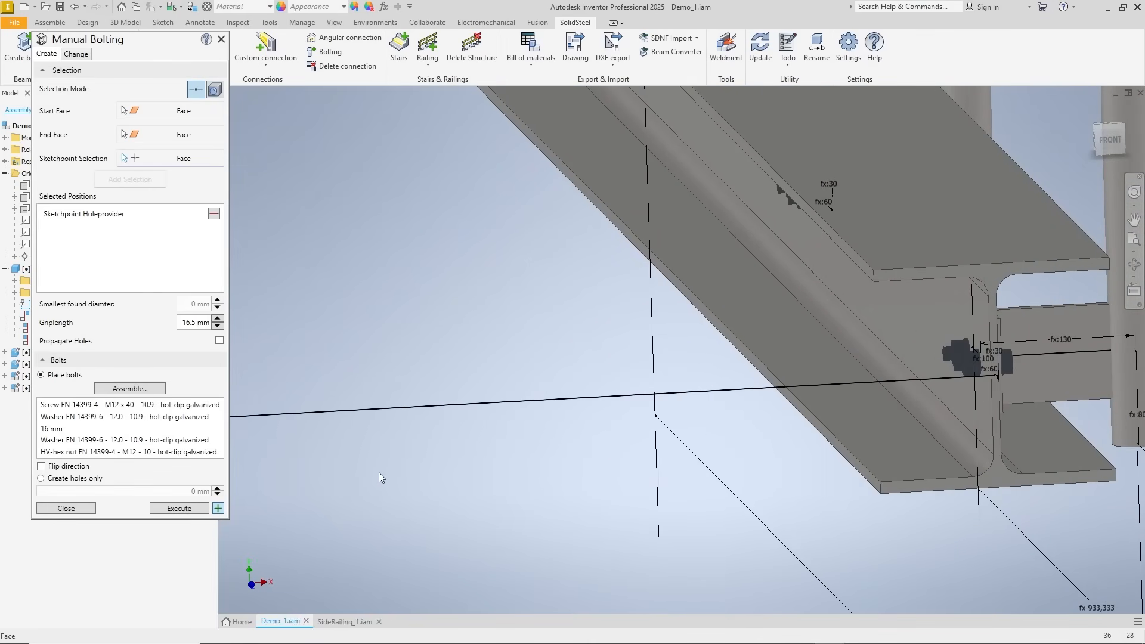
pyautogui.scroll(5, 378, 472)
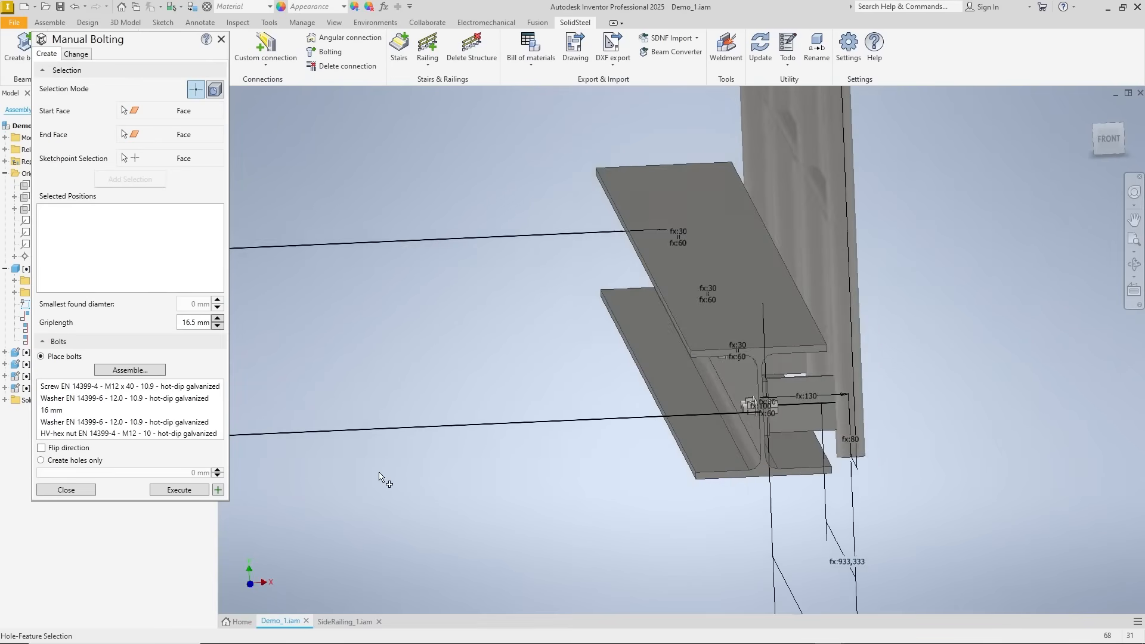
pyautogui.scroll(6, 379, 474)
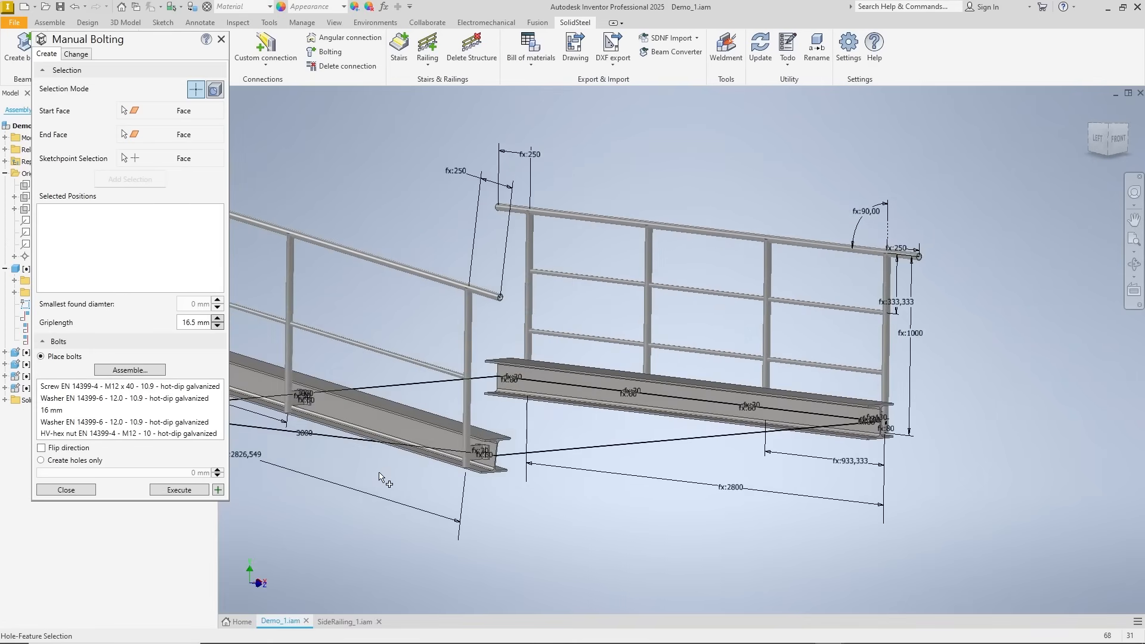
# Set the sloped railing's connection plate as the bolting start face and the beam web as the end face.
pyautogui.scroll(-8, 466, 454)
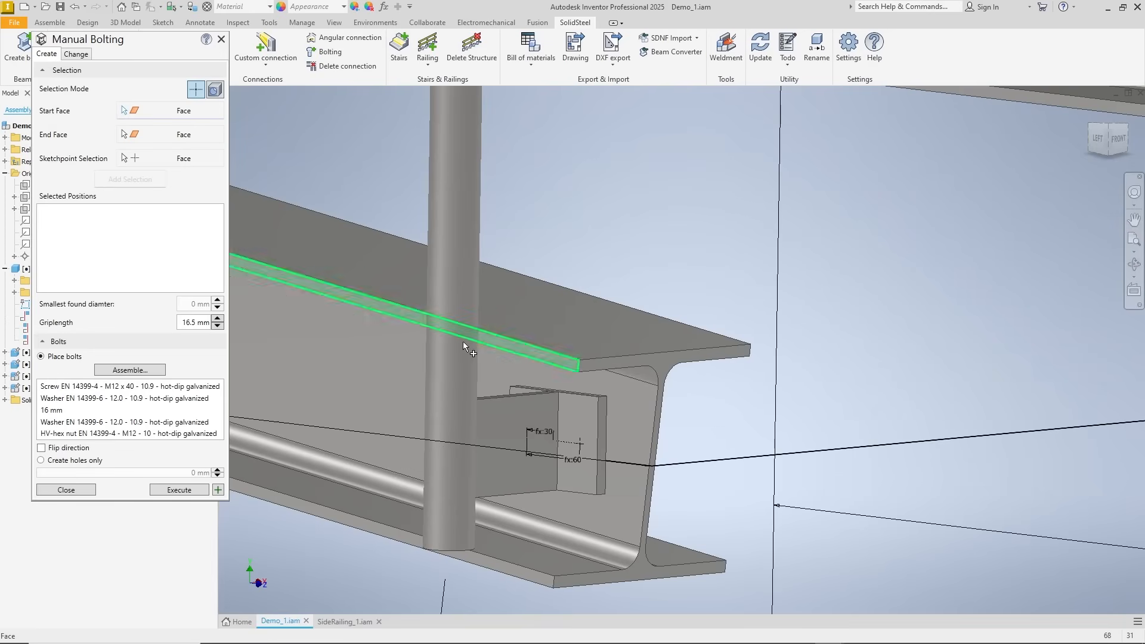
pyautogui.click(575, 411)
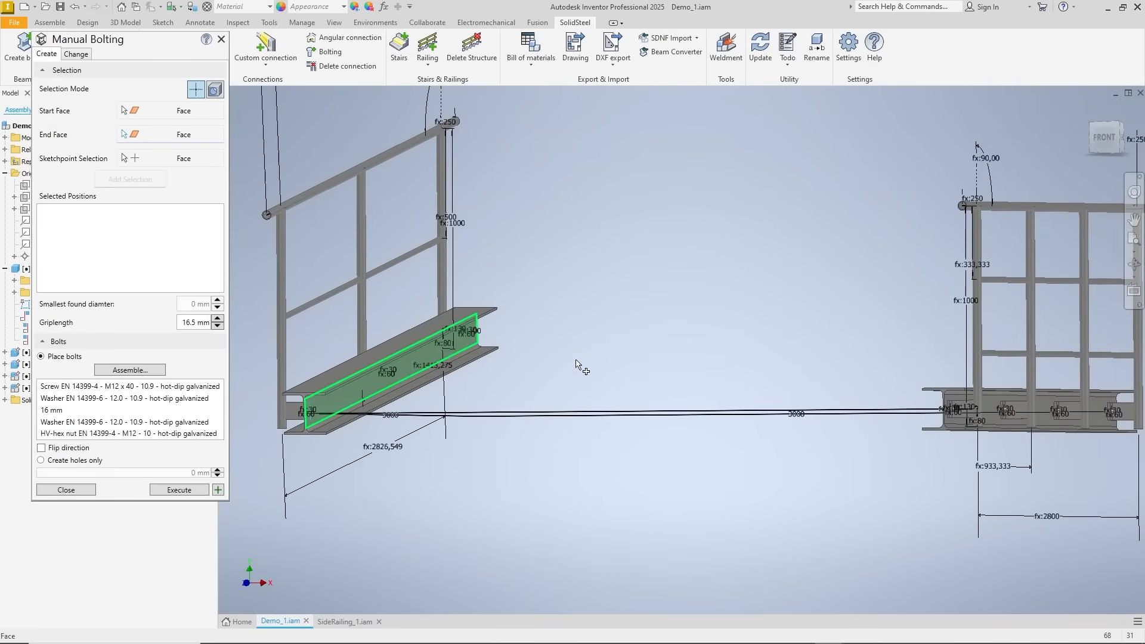
pyautogui.click(576, 361)
# Add the sketch points of the sloped railing's three connection plates as positions, create the bolts, and close manual bolting.
pyautogui.click(670, 404)
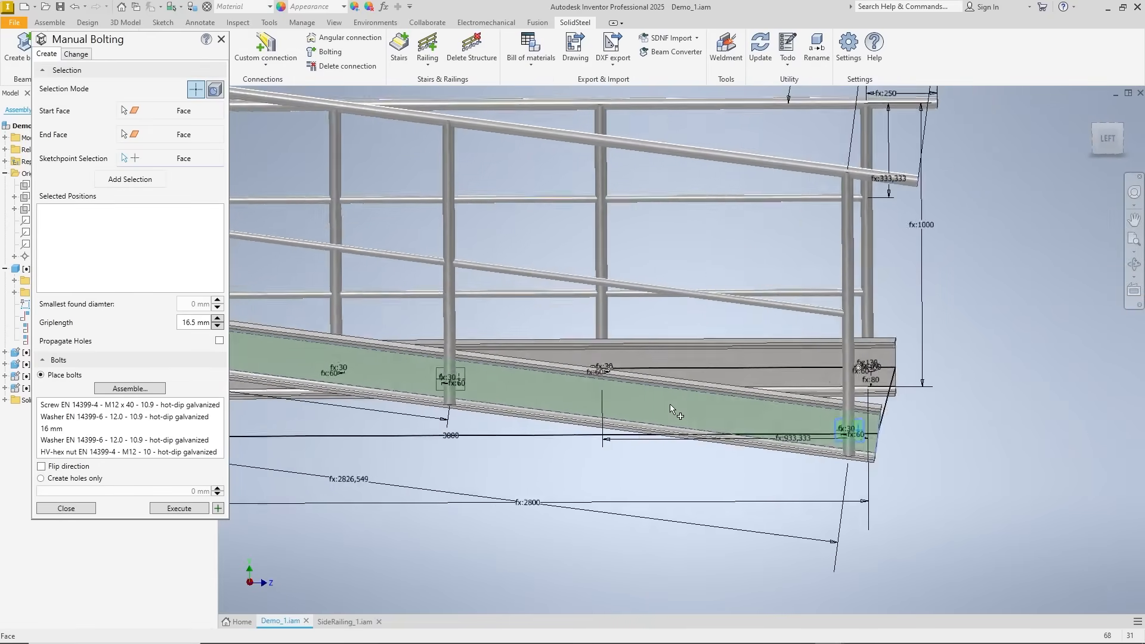
pyautogui.keyDown('shift'); pyautogui.moveTo(671, 403); pyautogui.dragTo(807, 420, button='middle'); pyautogui.keyUp('shift')
pyautogui.click(459, 391)
pyautogui.scroll(-2, 458, 390)
pyautogui.moveTo(346, 358); pyautogui.dragTo(457, 394, button='middle')
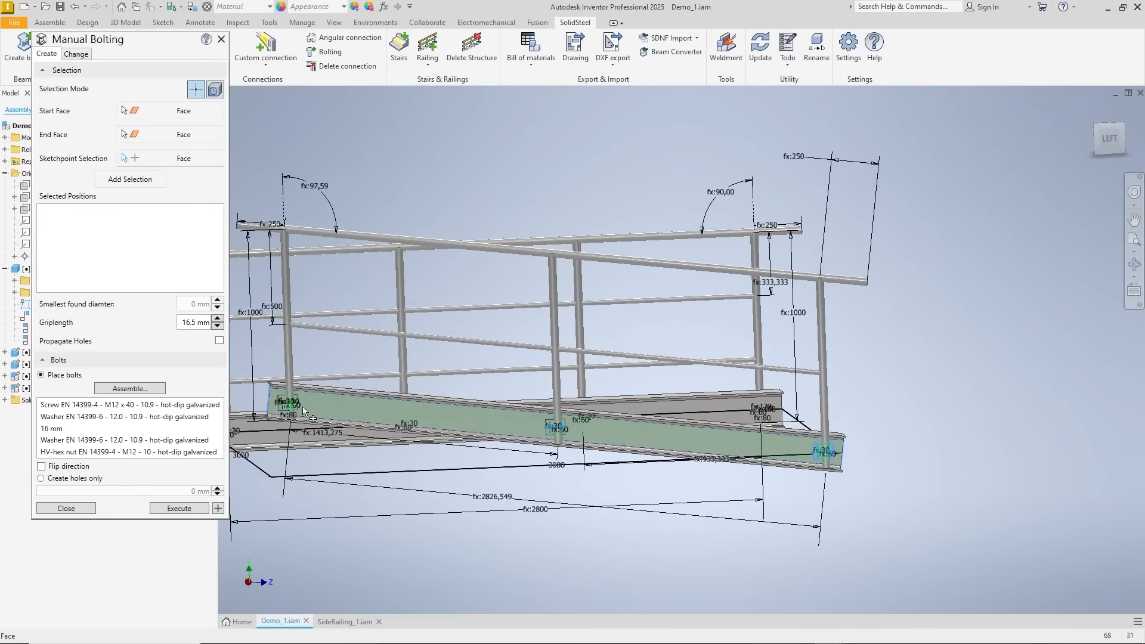
pyautogui.click(289, 410)
pyautogui.scroll(-1, 288, 410)
pyautogui.moveTo(284, 409); pyautogui.dragTo(315, 419, button='middle')
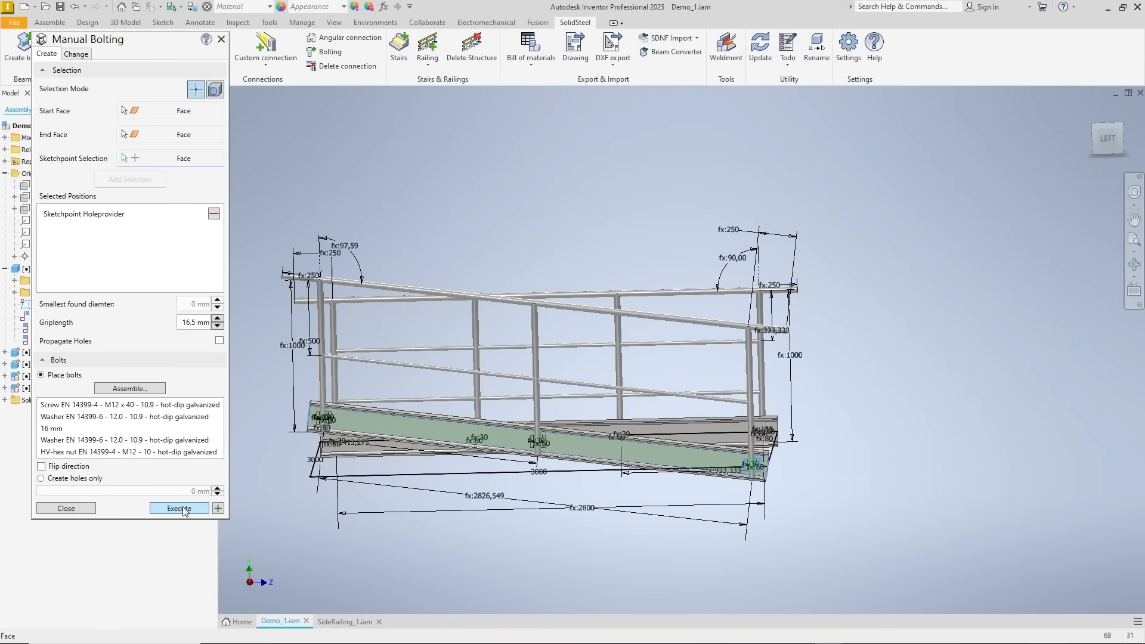
pyautogui.press('Escape')
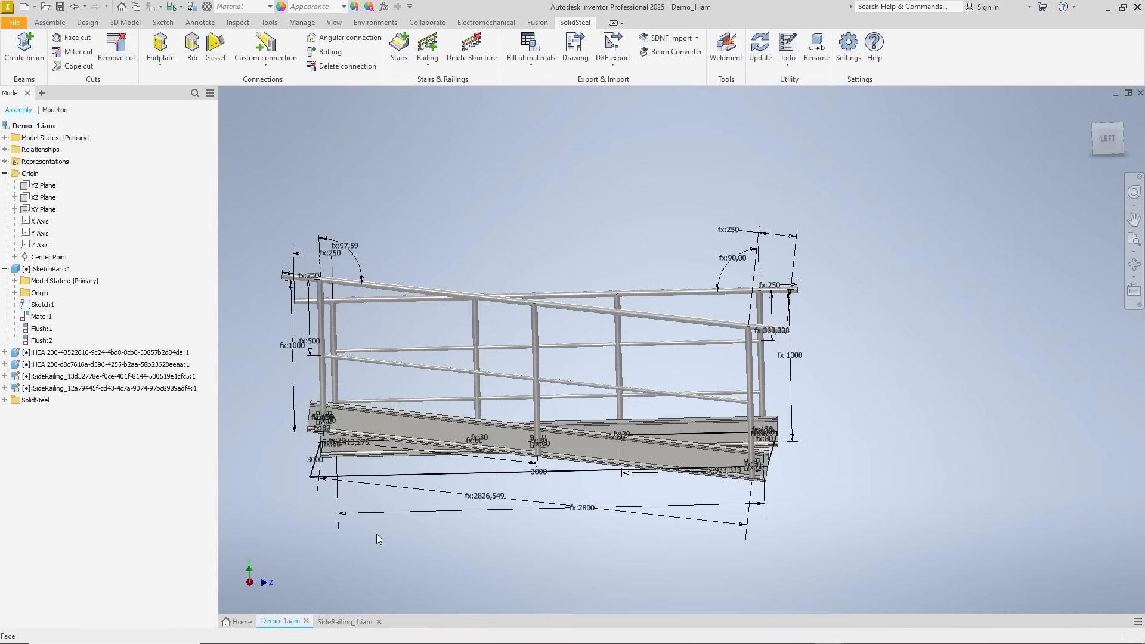
pyautogui.scroll(5, 810, 505)
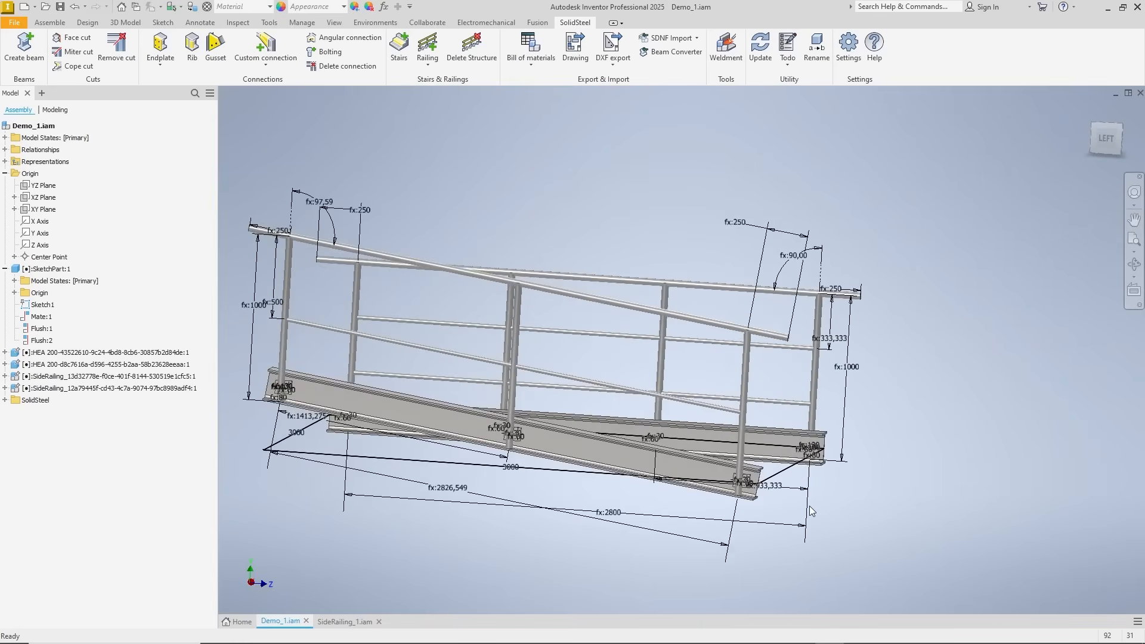